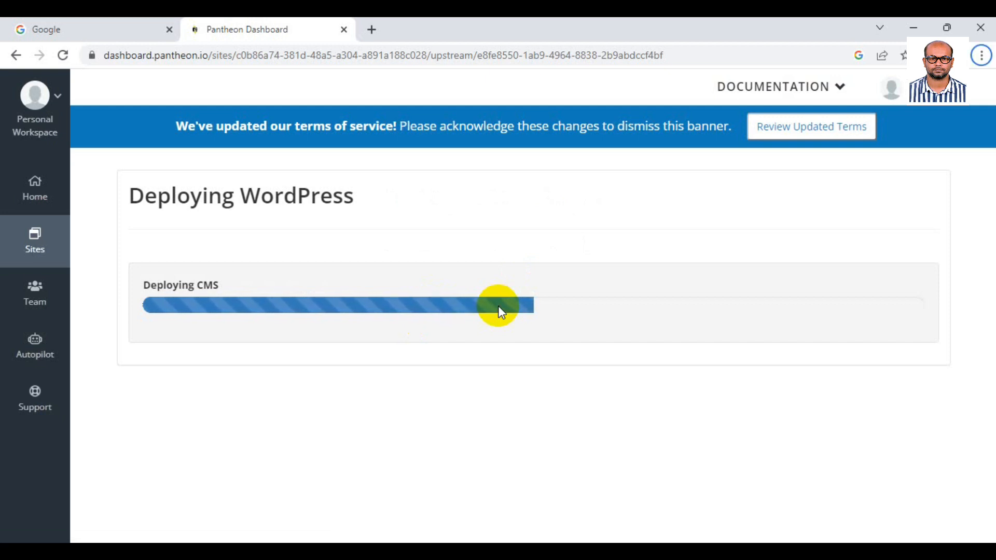
# Once the WordPress deployment completes, go to the new site's Pantheon dashboard.
pyautogui.click(300, 350)
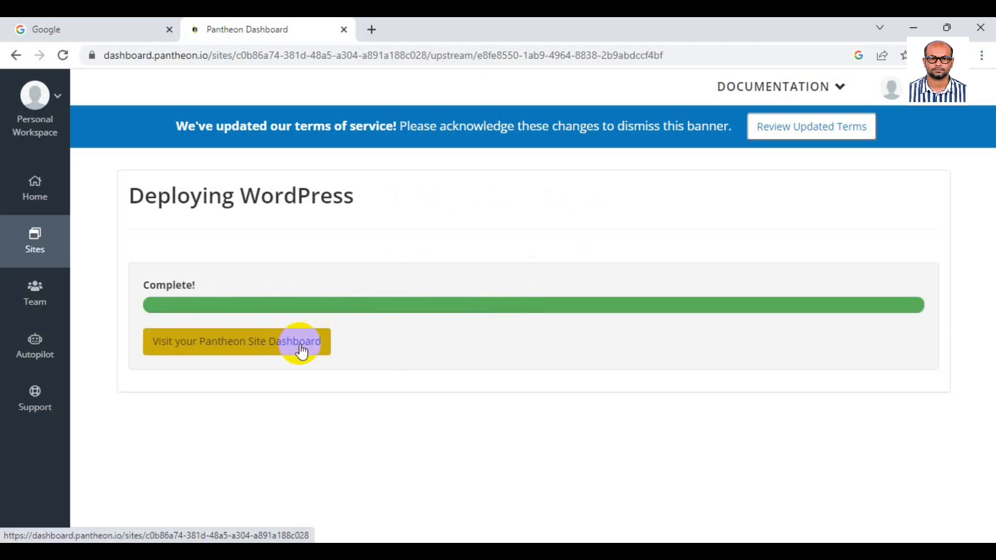
# Close the Google tab and open the digi81 dev site and its WordPress admin in new tabs.
pyautogui.click(170, 29)
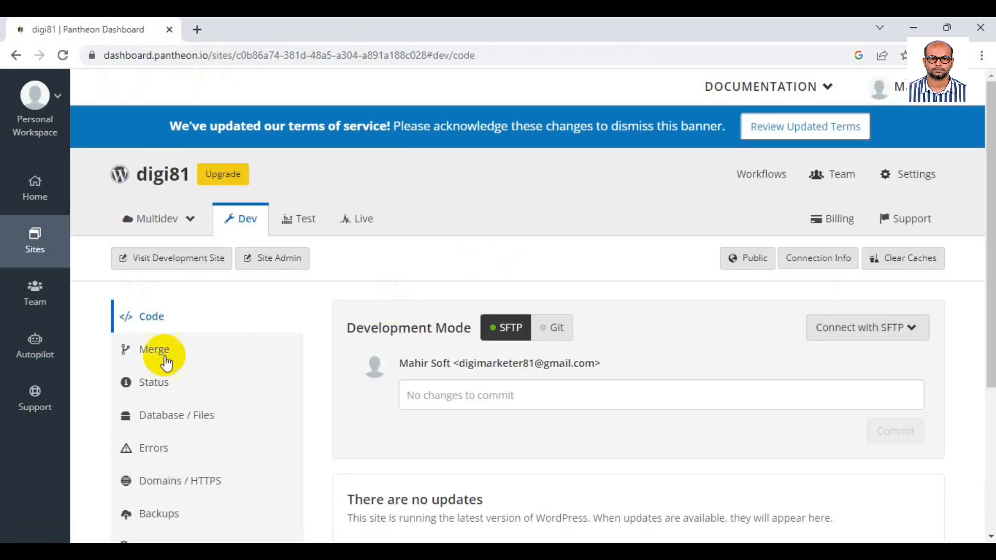
pyautogui.rightClick(212, 266)
pyautogui.click(249, 276)
pyautogui.click(240, 35)
pyautogui.click(150, 30)
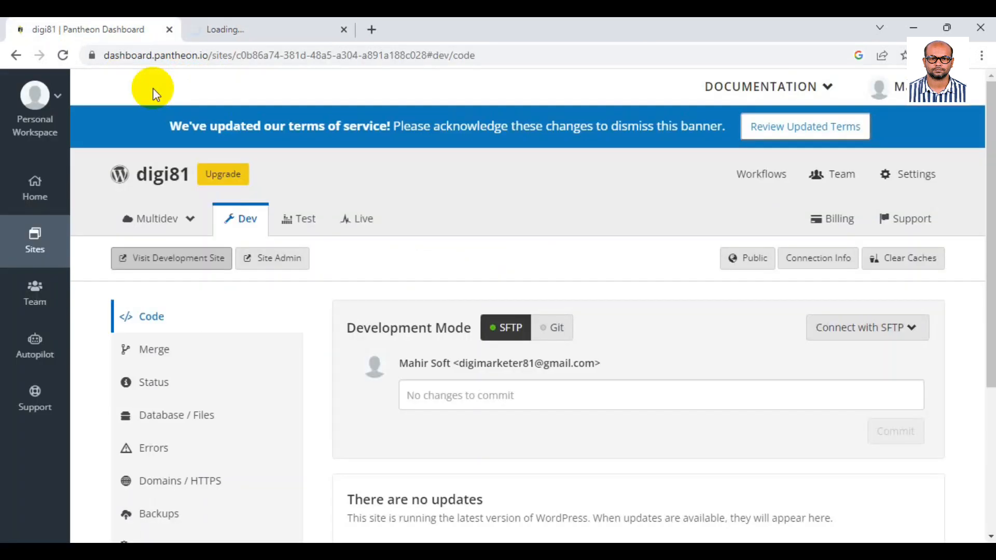
pyautogui.click(280, 258)
pyautogui.click(403, 24)
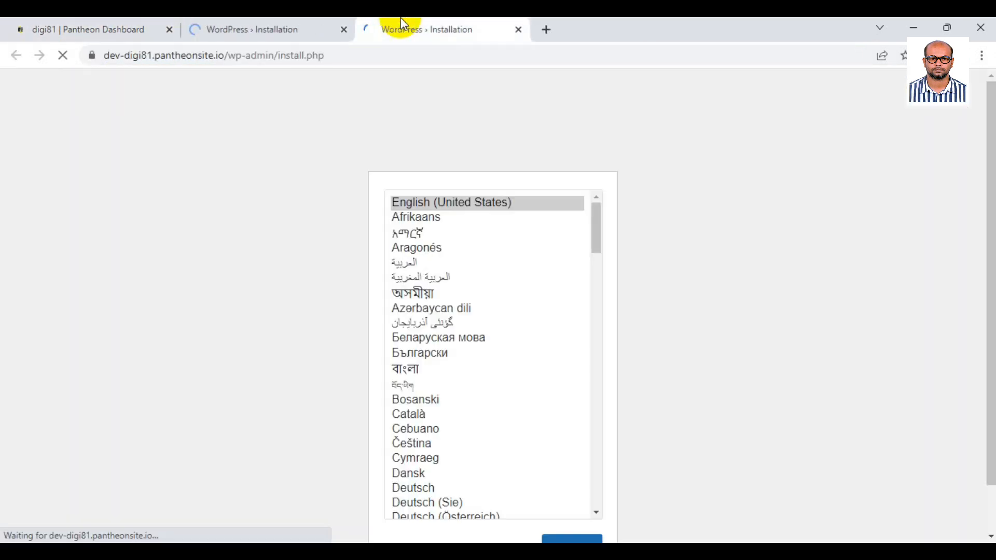
# Continue with English and fill in the site title Digi 81 and the admin username.
pyautogui.scroll(-1, 271, 188)
pyautogui.click(574, 501)
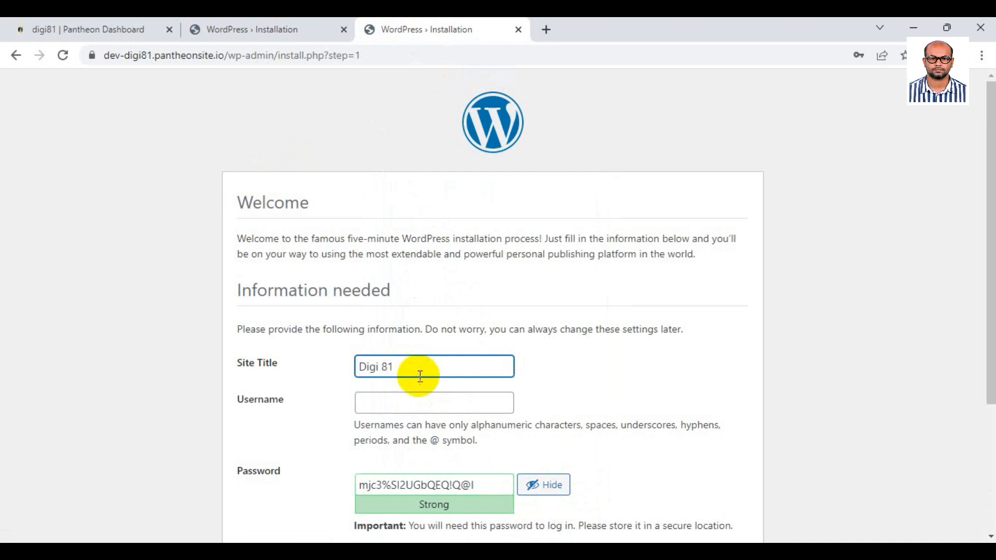
pyautogui.scroll(-3, 415, 374)
pyautogui.click(385, 218)
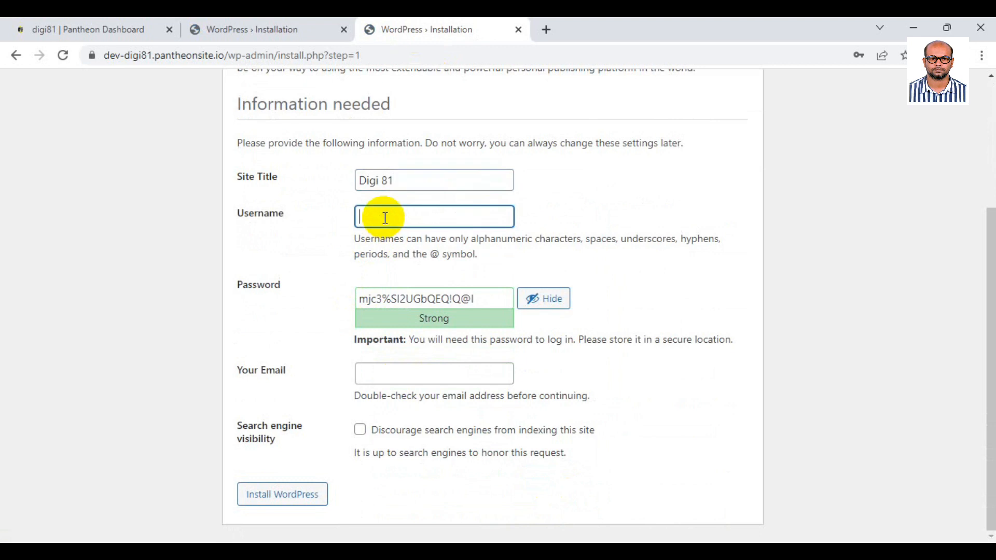
pyautogui.click(536, 298)
pyautogui.click(421, 221)
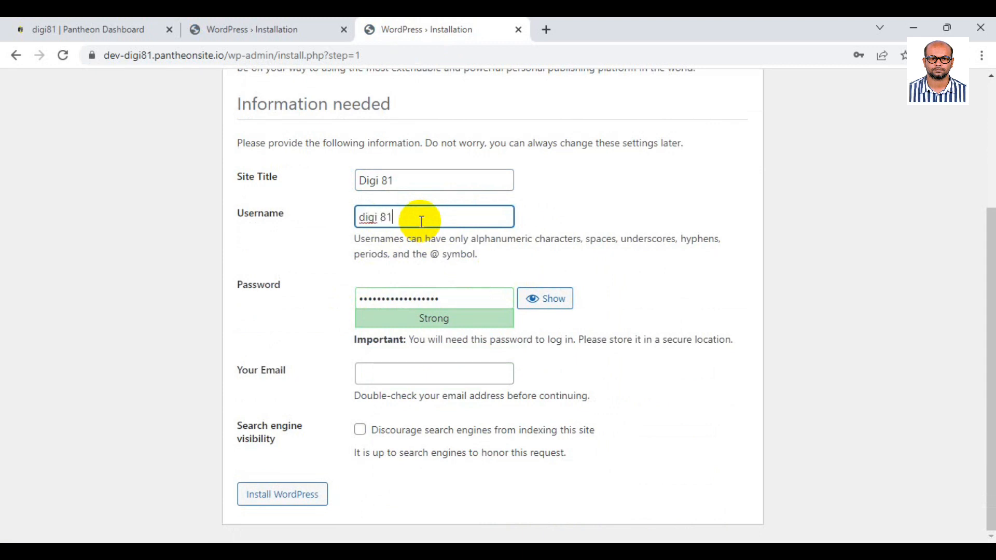
# Replace the generated password with a weak one, confirm its use, enter the admin email, and install.
pyautogui.click(459, 303)
pyautogui.moveTo(459, 303); pyautogui.dragTo(251, 305)
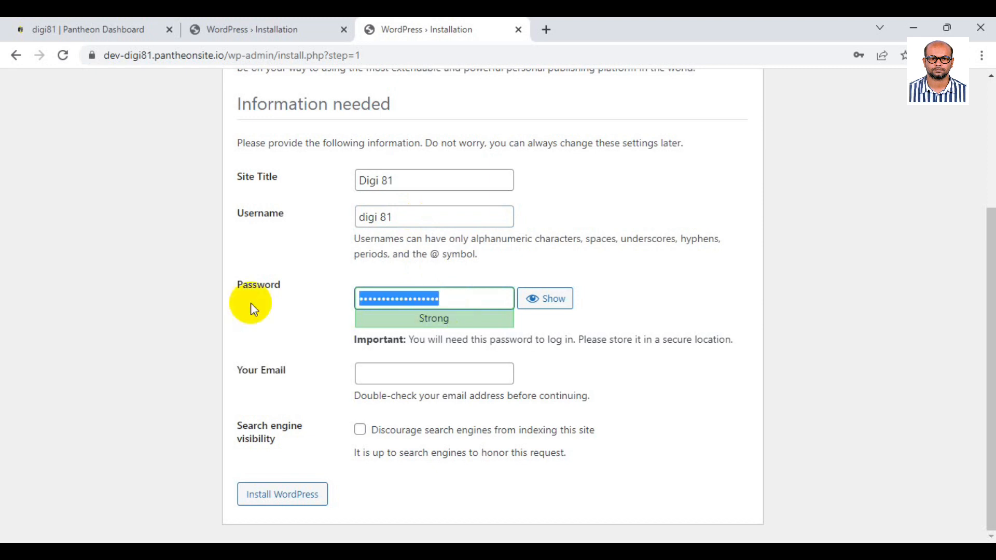
pyautogui.write('1234')
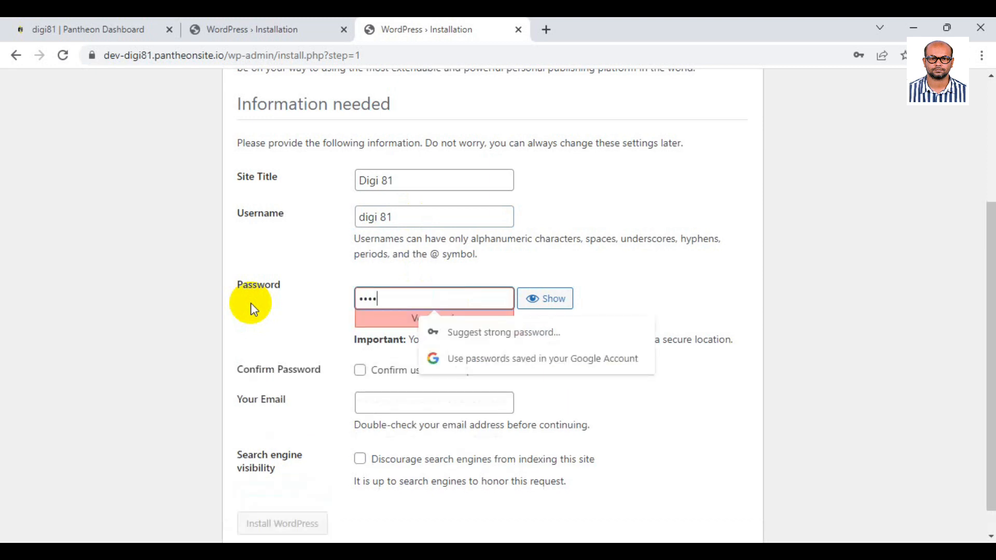
pyautogui.write('56')
pyautogui.click(360, 370)
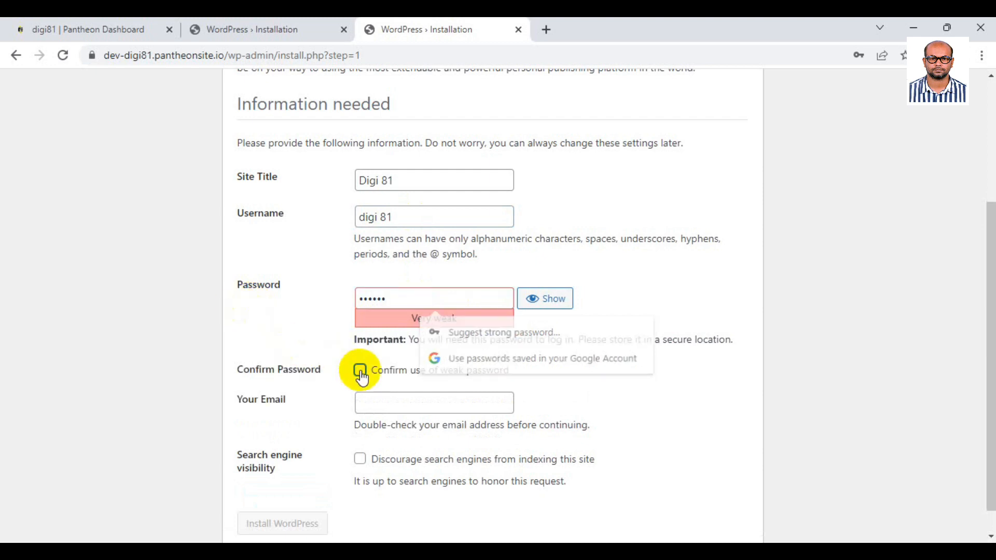
pyautogui.doubleClick(395, 300)
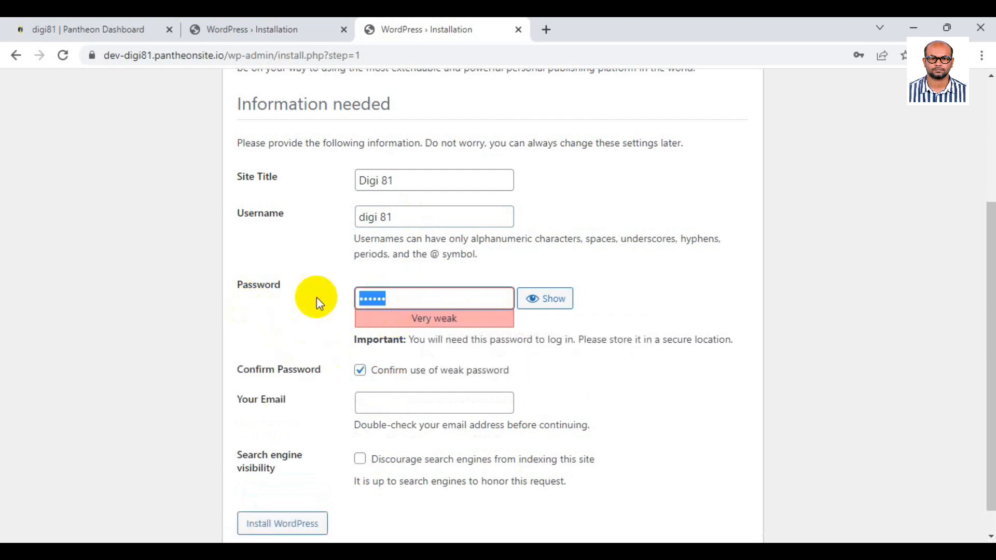
pyautogui.click(381, 406)
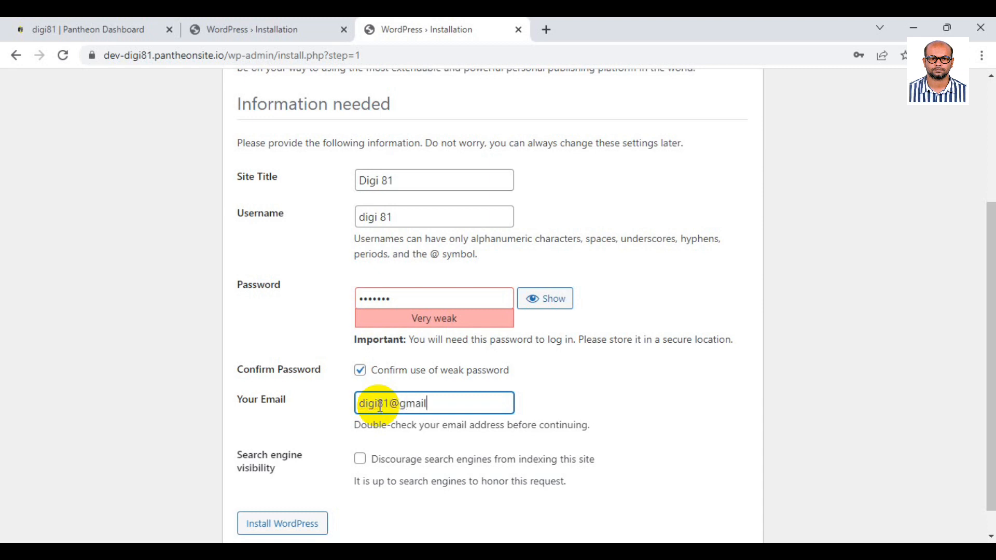
pyautogui.click(144, 418)
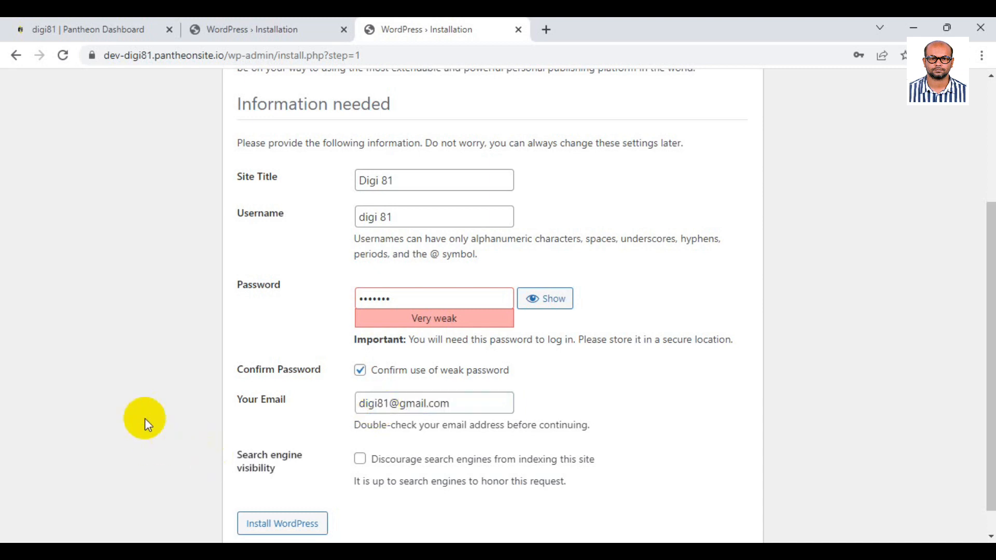
pyautogui.scroll(-1, 213, 485)
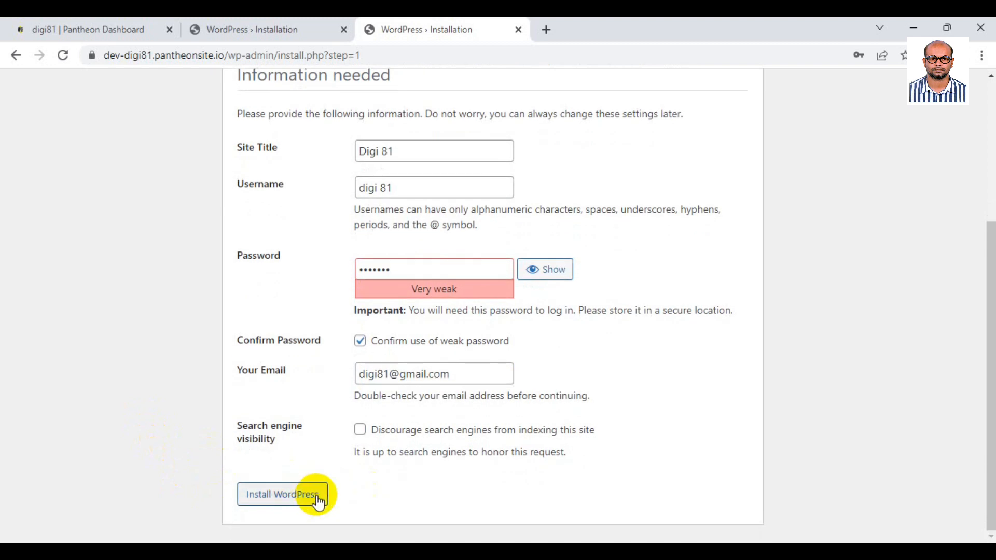
pyautogui.click(316, 497)
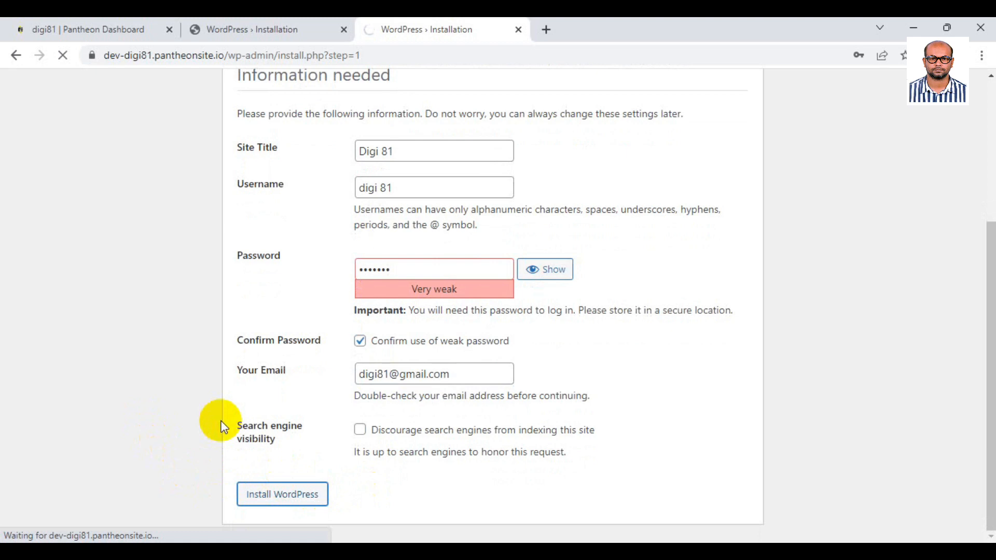
# Close the duplicate tab, decline saving the password, and try logging in with the username.
pyautogui.click(343, 30)
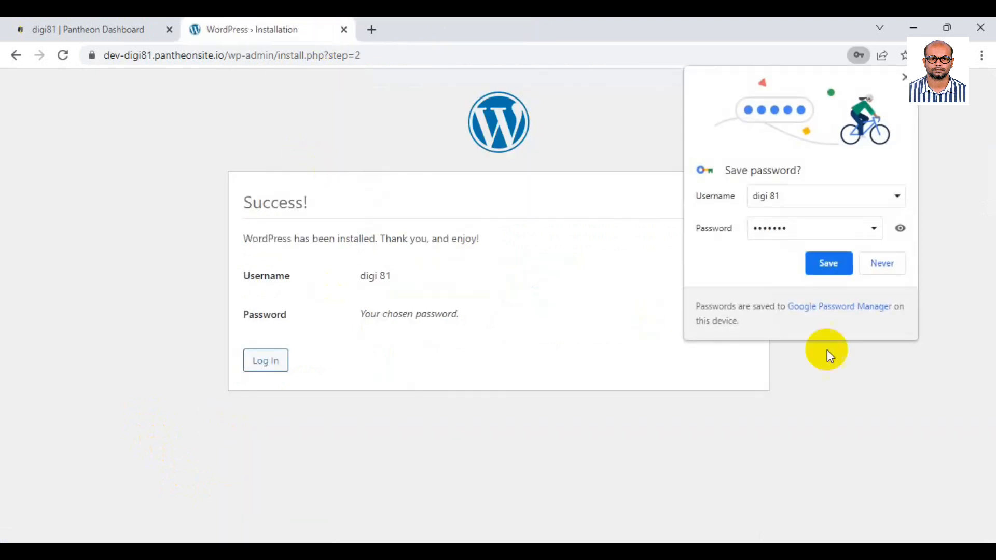
pyautogui.click(882, 263)
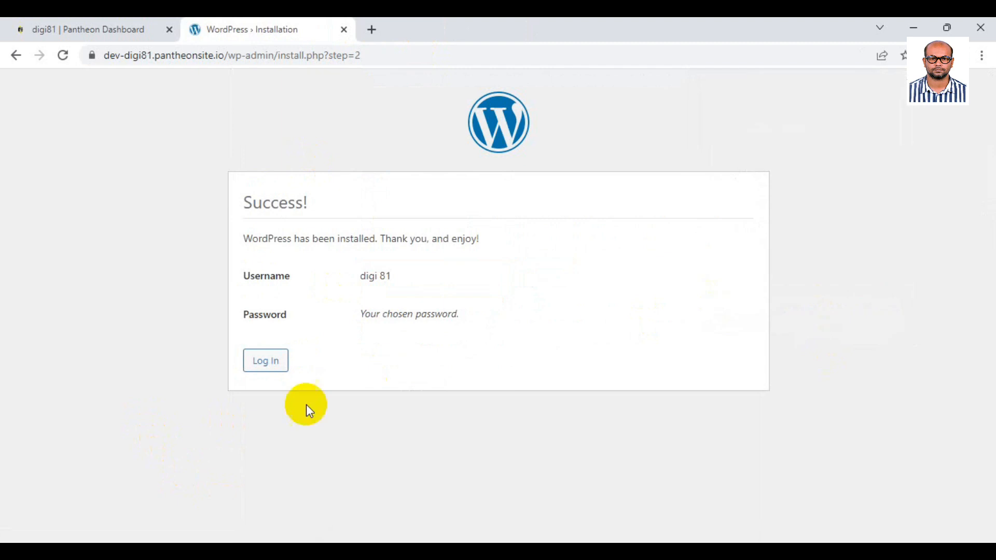
pyautogui.click(280, 372)
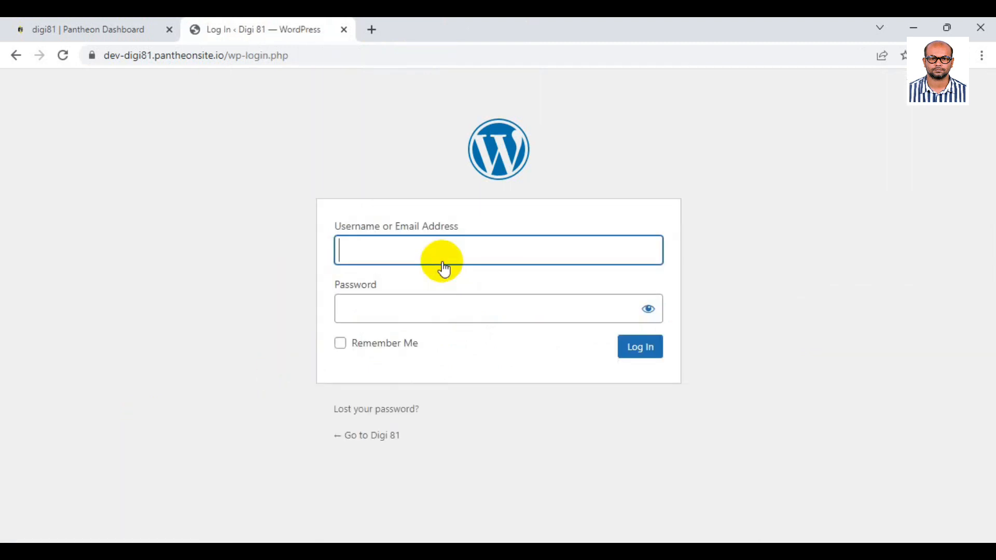
pyautogui.write('digi81')
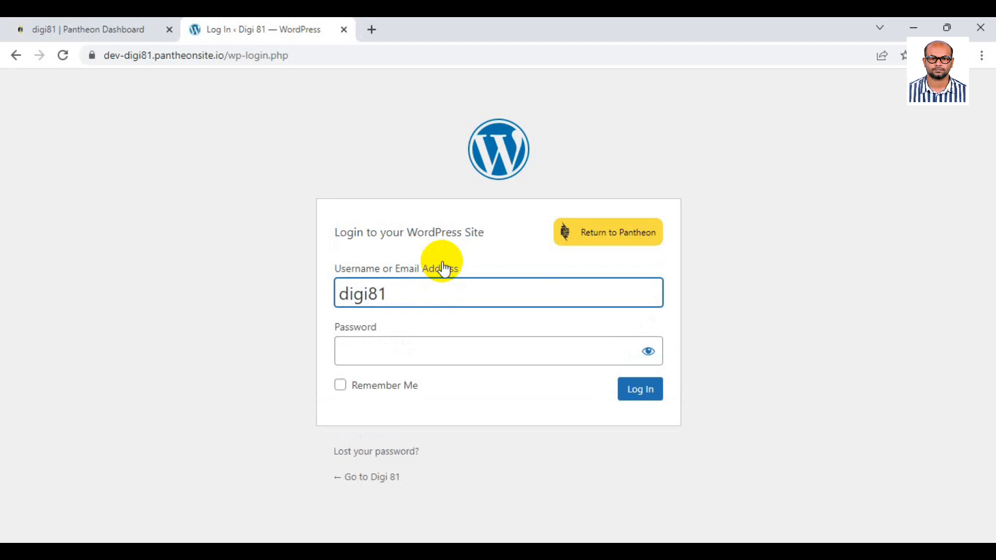
pyautogui.press('Tab')
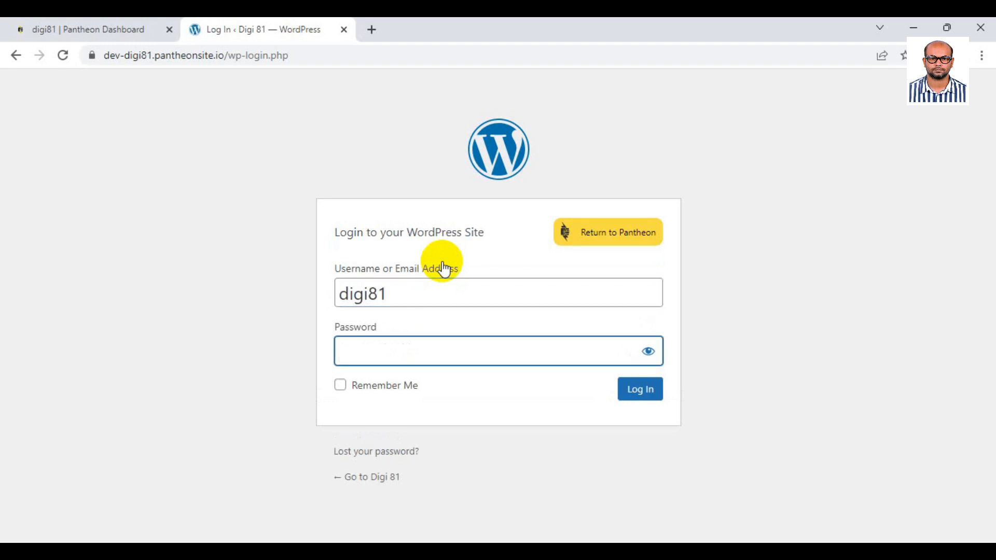
pyautogui.write('••')
pyautogui.press('BackSpace')
pyautogui.write('••')
pyautogui.click(400, 388)
pyautogui.click(649, 397)
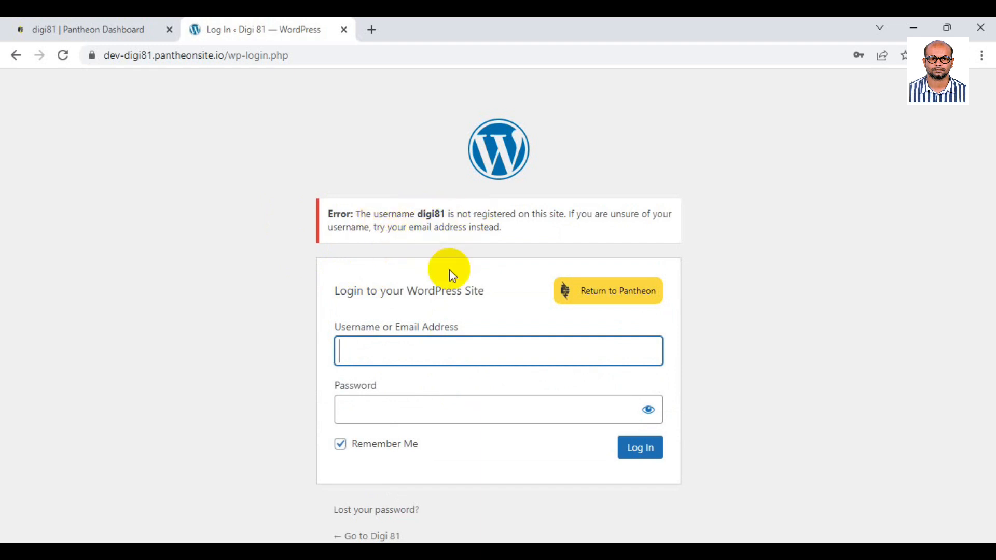
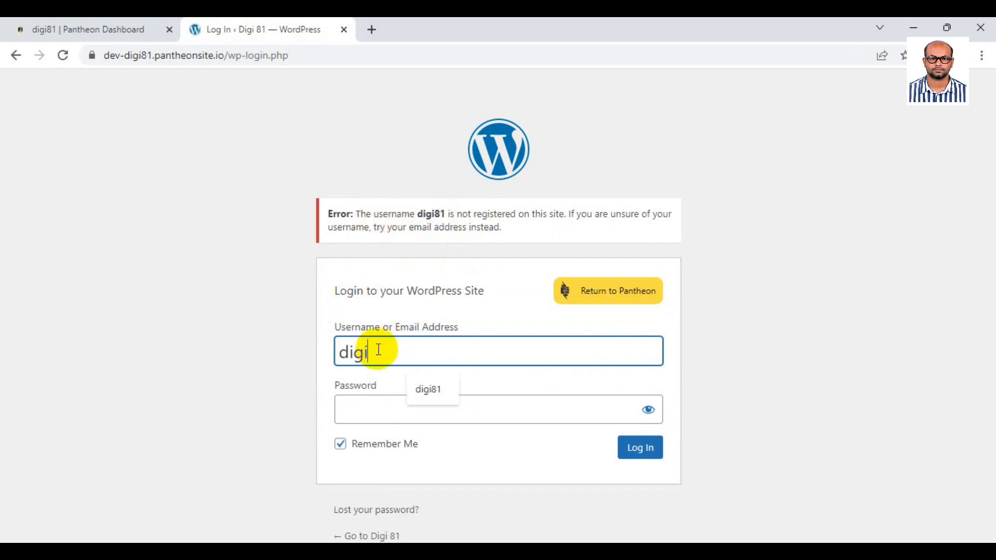
# Log in with the admin email and password instead, then dismiss the welcome panel.
pyautogui.press('Tab')
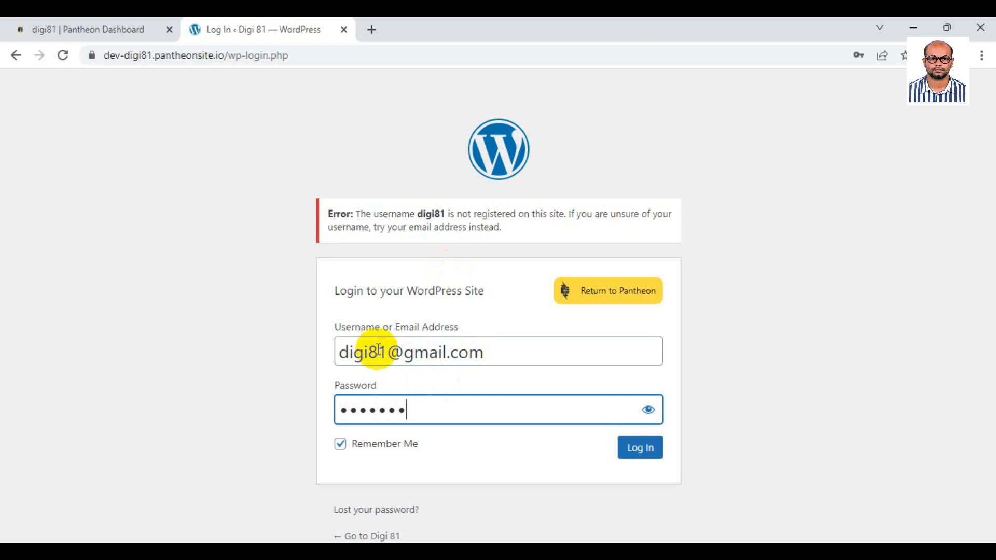
pyautogui.click(643, 454)
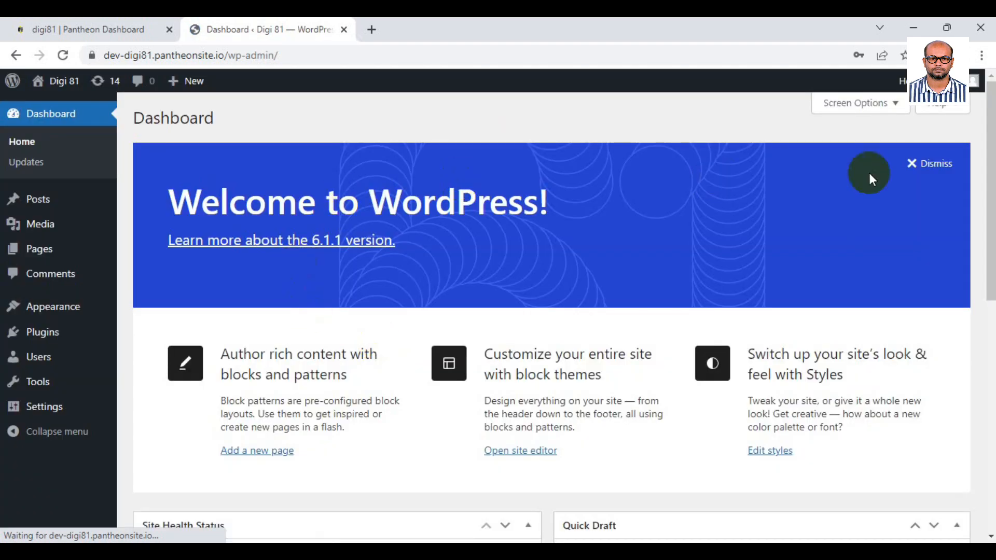
pyautogui.click(924, 163)
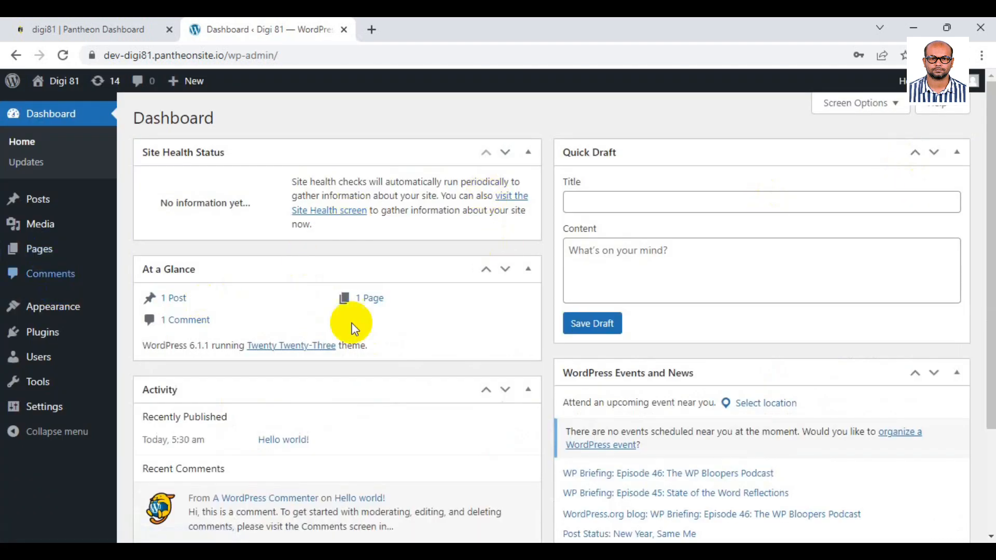
# Delete the Twenty Fifteen and Twenty Eleven themes from the Themes page.
pyautogui.moveTo(76, 312)
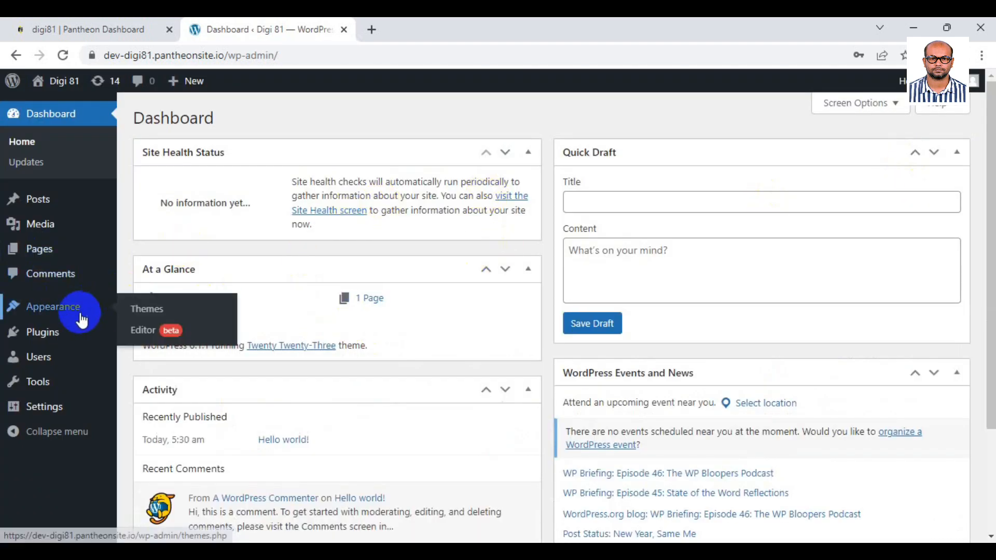
pyautogui.click(135, 310)
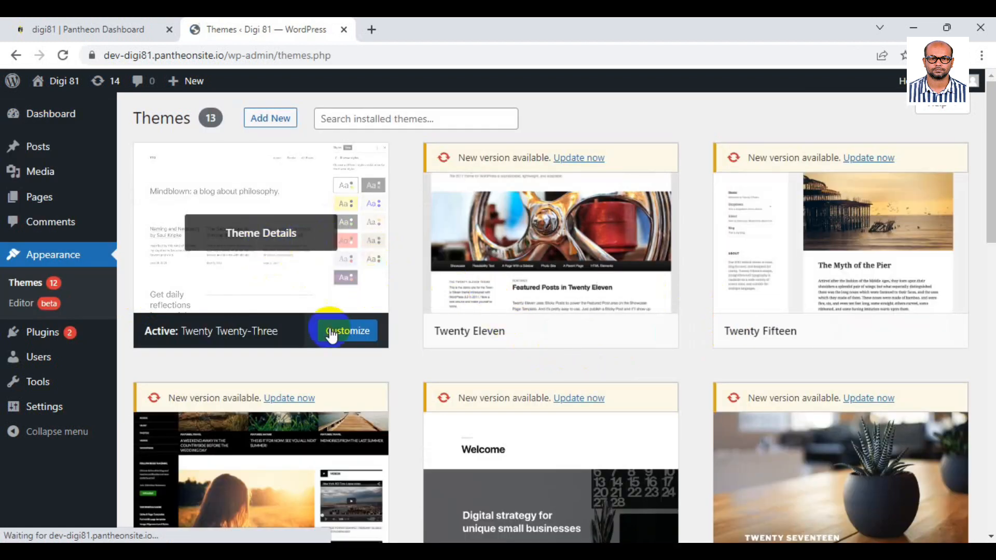
pyautogui.moveTo(801, 261)
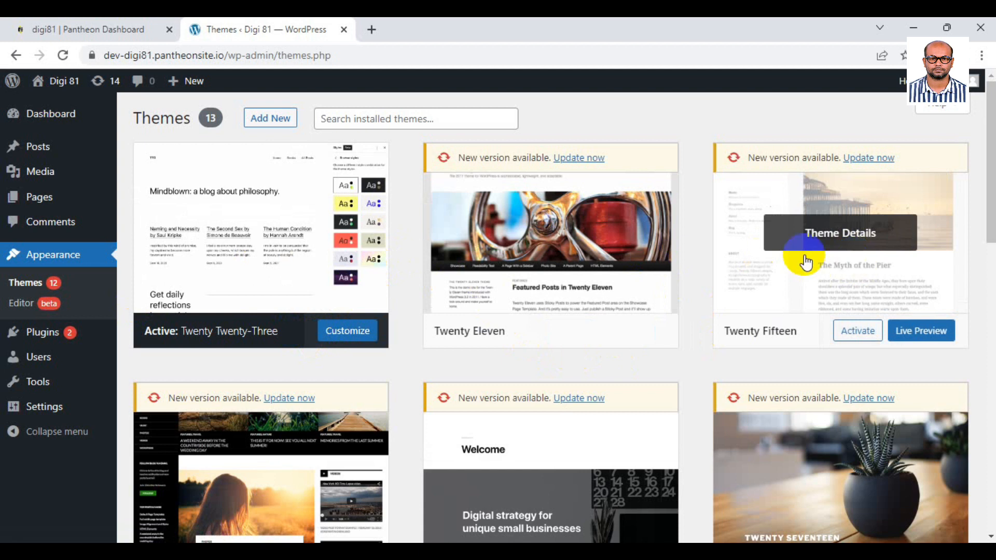
pyautogui.click(759, 269)
pyautogui.scroll(-3, 854, 481)
pyautogui.click(930, 509)
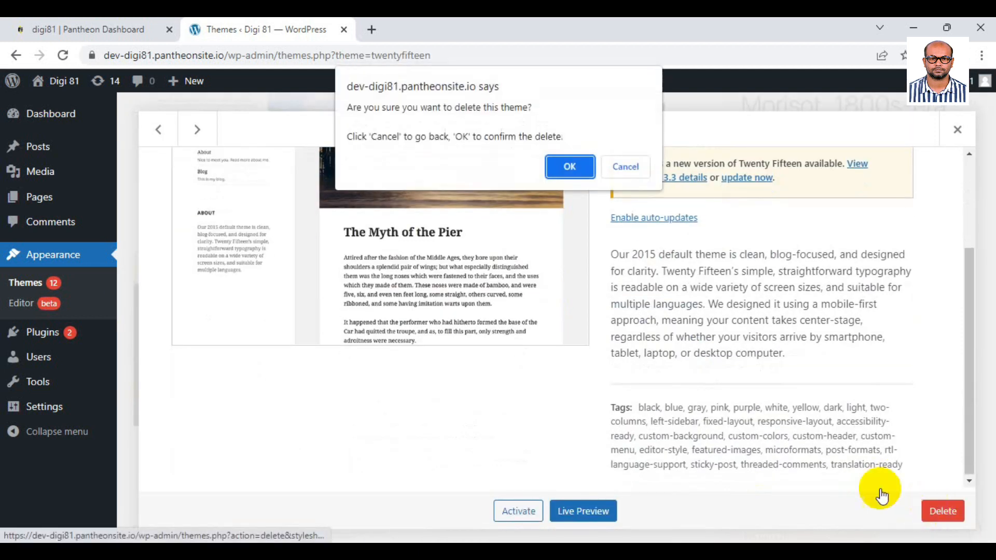
pyautogui.click(569, 169)
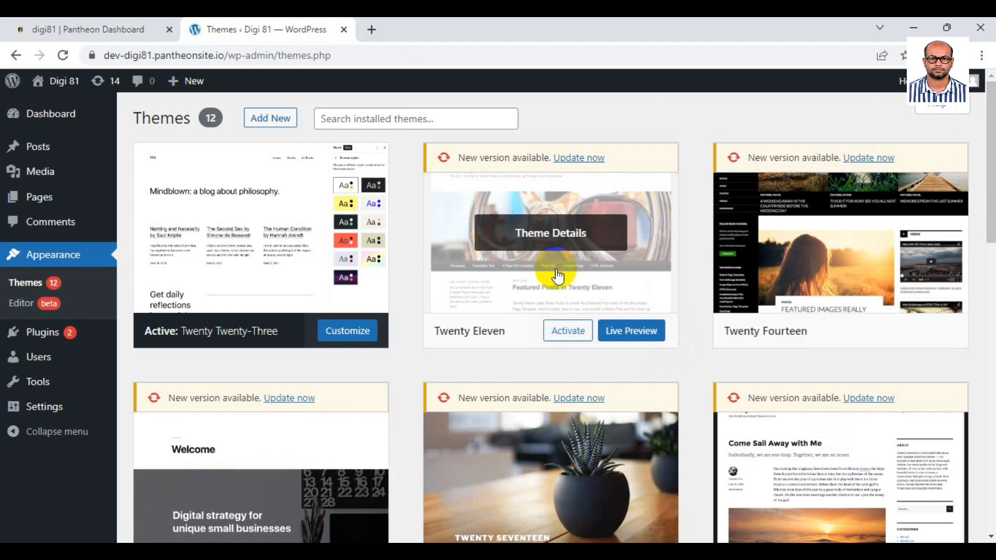
pyautogui.click(558, 276)
pyautogui.click(943, 511)
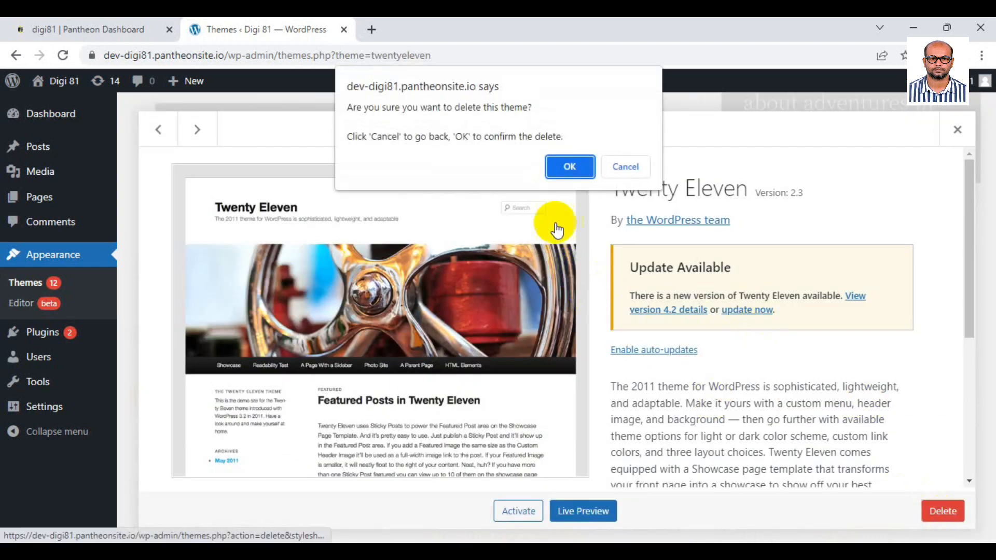
pyautogui.click(569, 167)
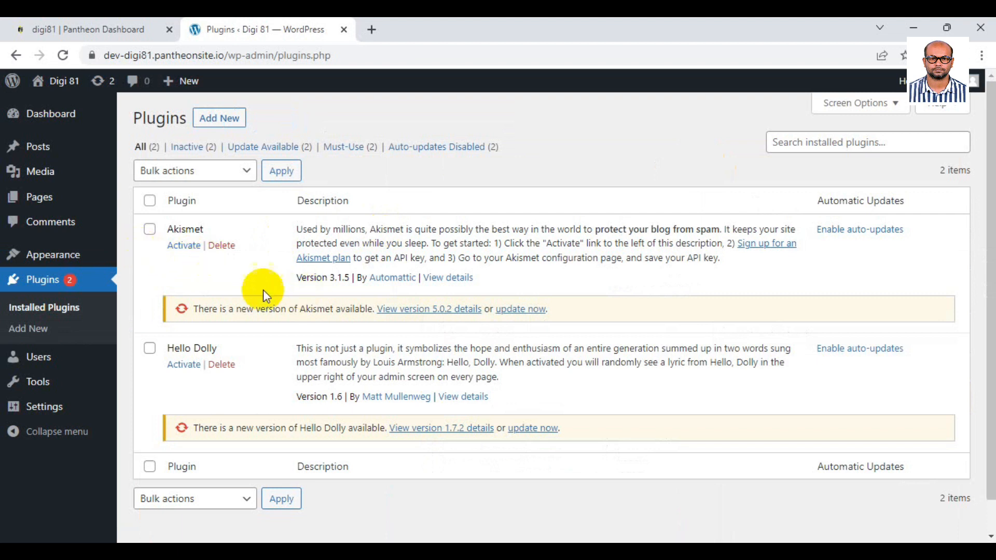
# Check the remaining Twenty Twenty-Three theme, then bulk-delete the Akismet and Hello Dolly plugins.
pyautogui.moveTo(63, 254)
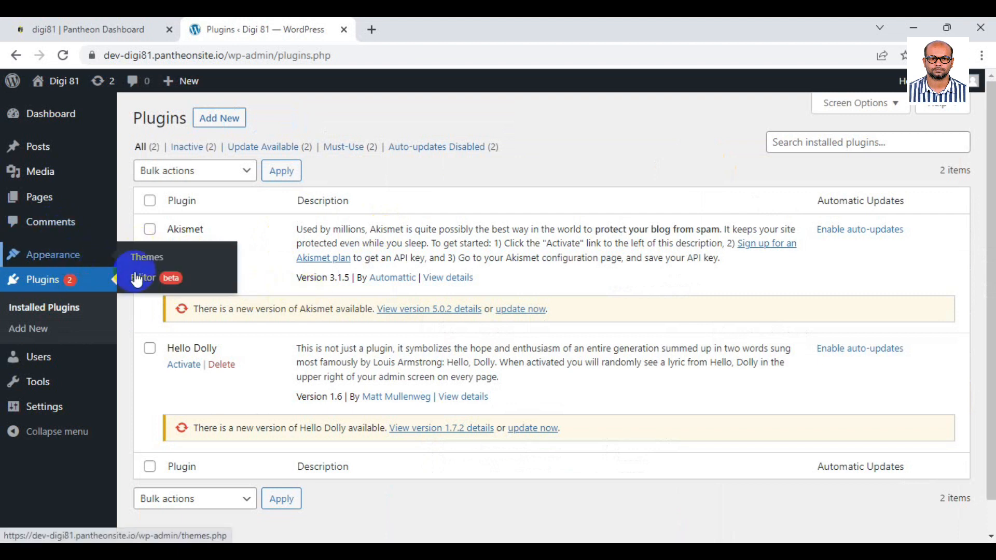
pyautogui.click(136, 274)
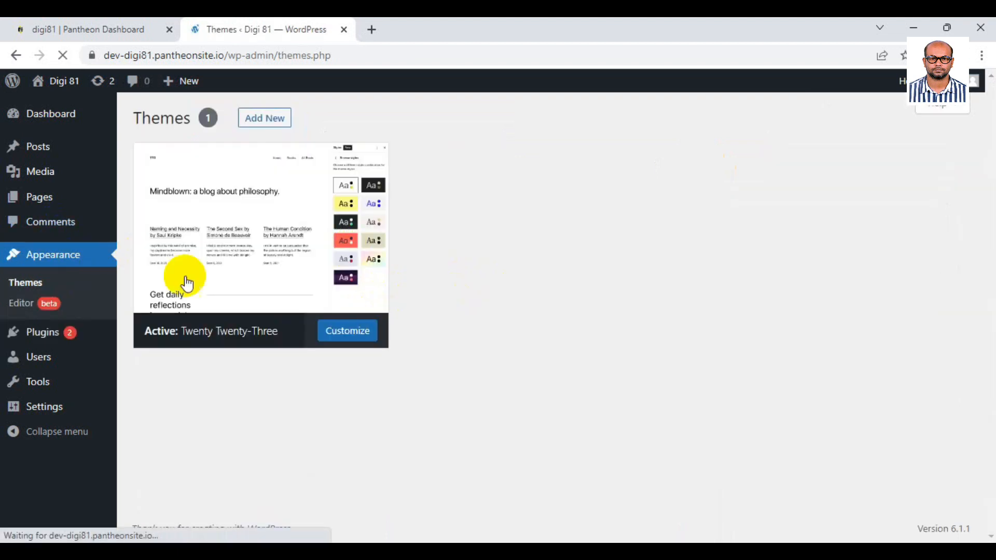
pyautogui.click(188, 284)
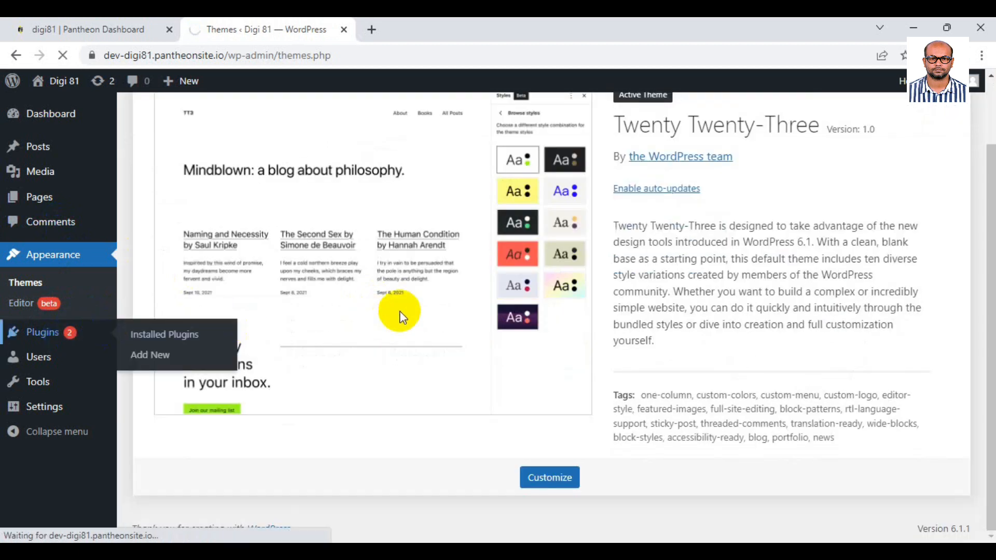
pyautogui.click(163, 334)
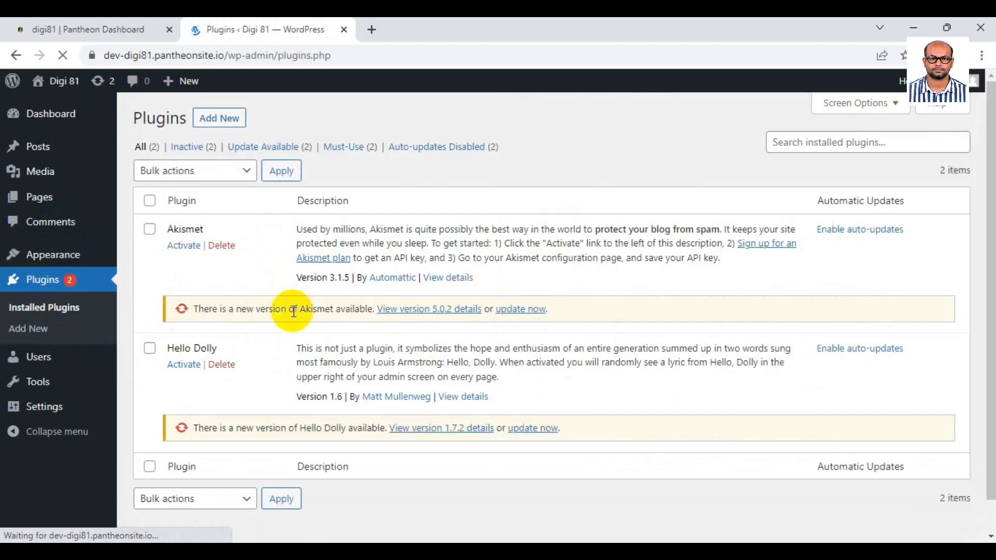
pyautogui.click(150, 200)
pyautogui.click(199, 171)
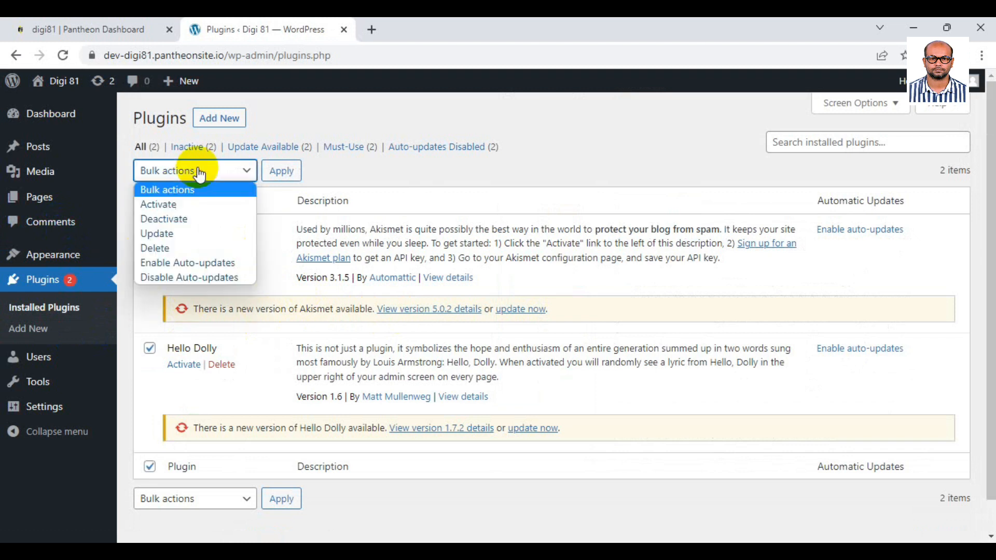
pyautogui.click(189, 248)
pyautogui.click(282, 177)
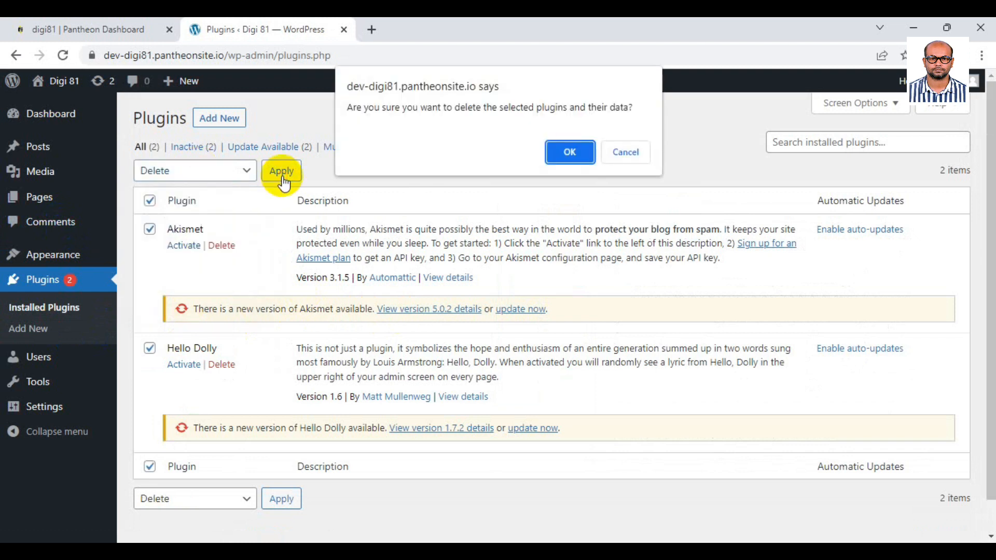
pyautogui.click(566, 154)
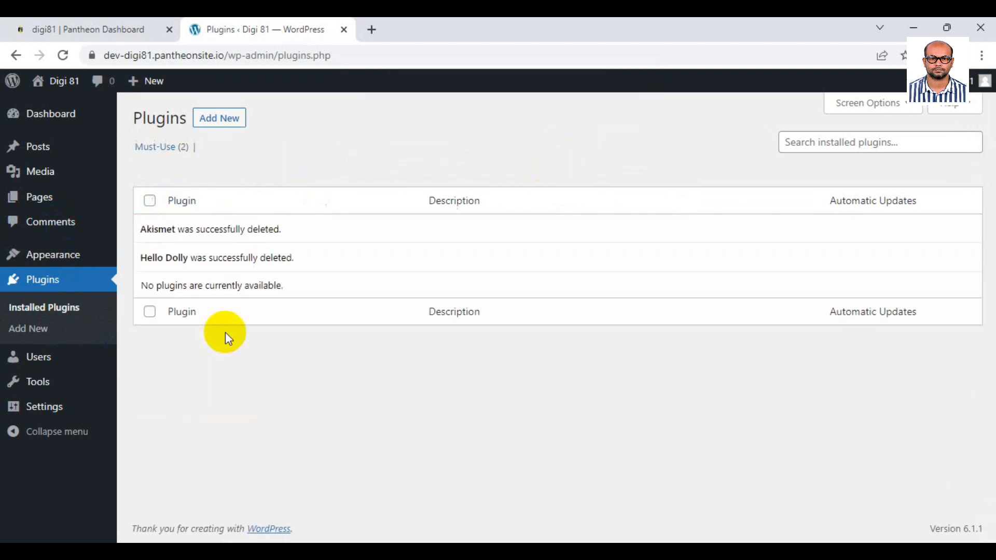
pyautogui.click(44, 151)
# Trash the Hello world! post and permanently delete it from the posts Trash.
pyautogui.click(241, 247)
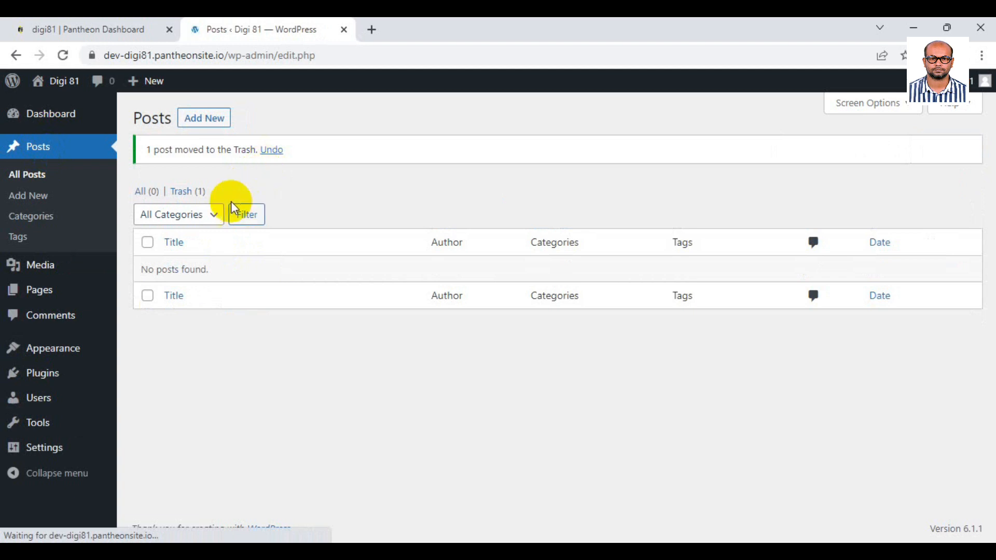
pyautogui.click(189, 191)
pyautogui.click(148, 201)
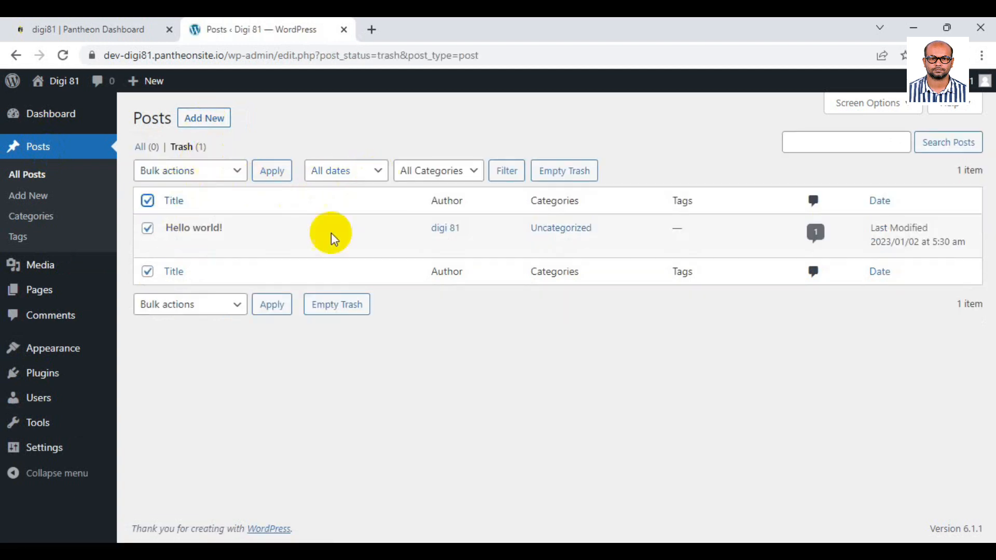
pyautogui.click(240, 306)
pyautogui.click(188, 351)
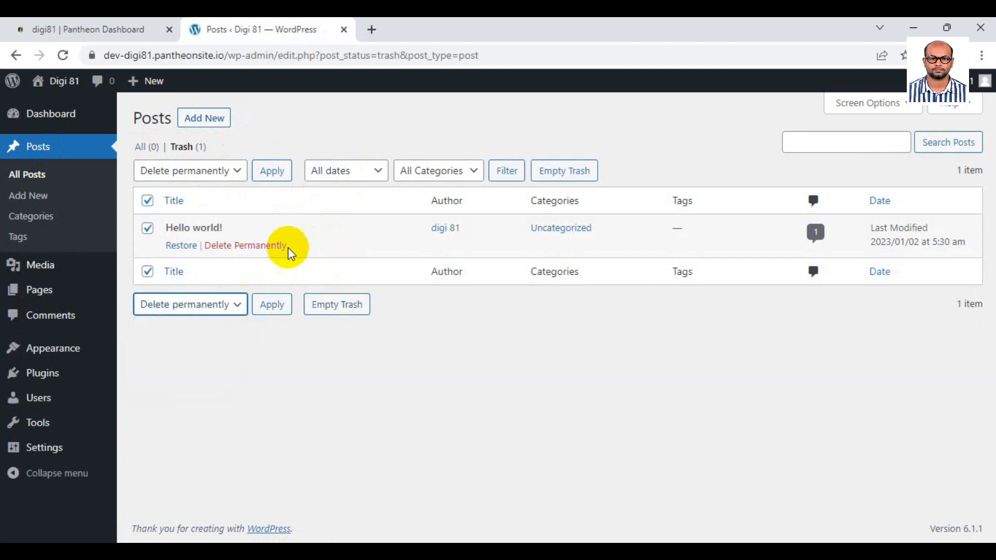
pyautogui.click(270, 305)
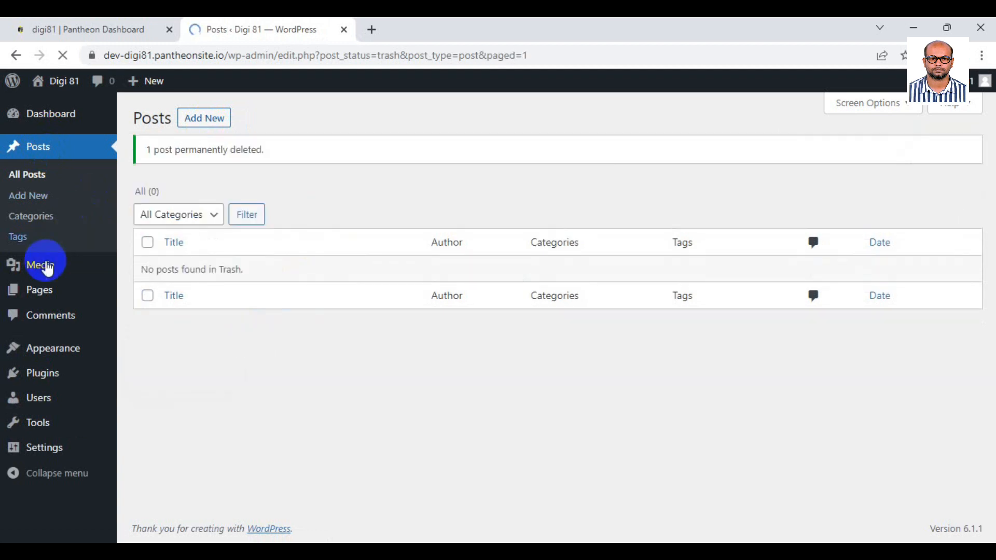
# Trash the Sample Page and permanently delete it from the pages Trash.
pyautogui.click(48, 292)
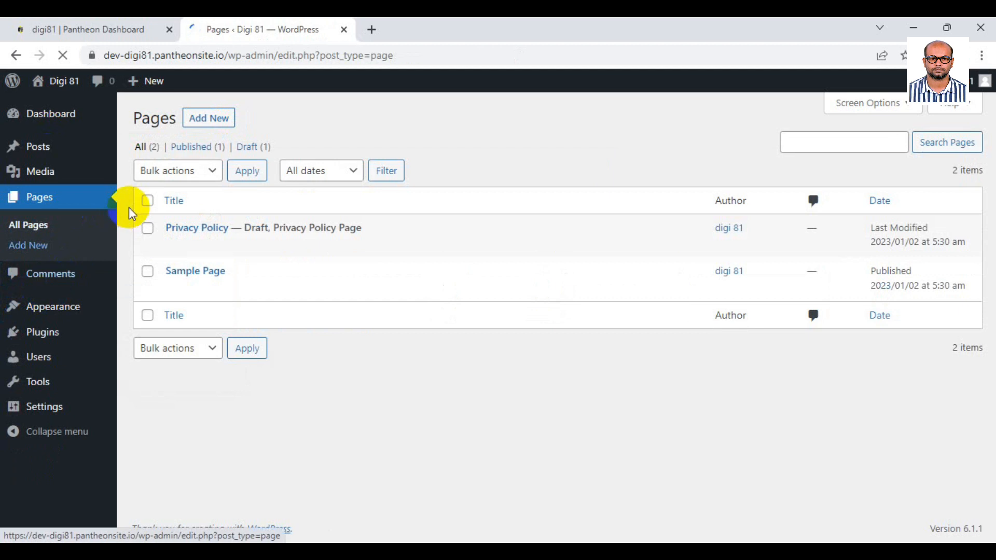
pyautogui.click(251, 290)
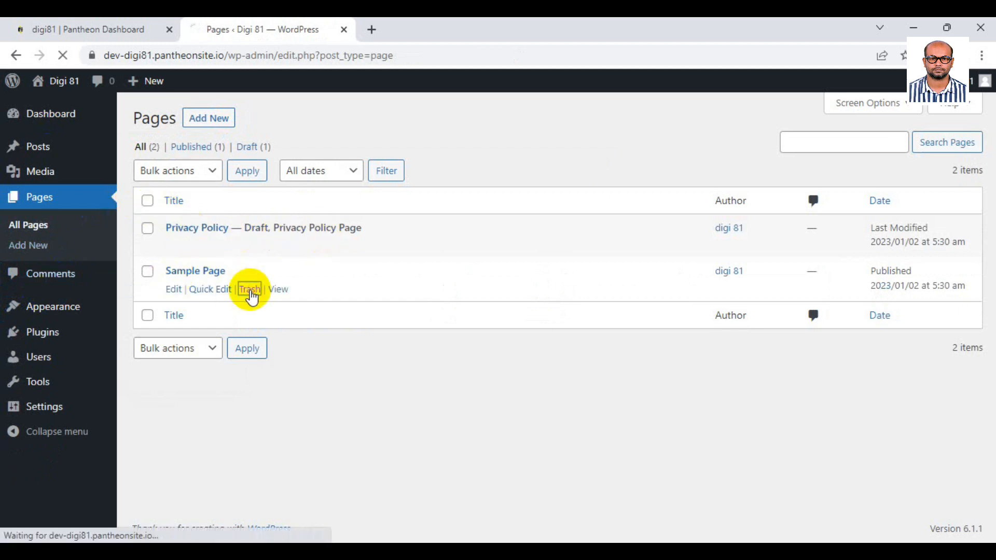
pyautogui.click(237, 197)
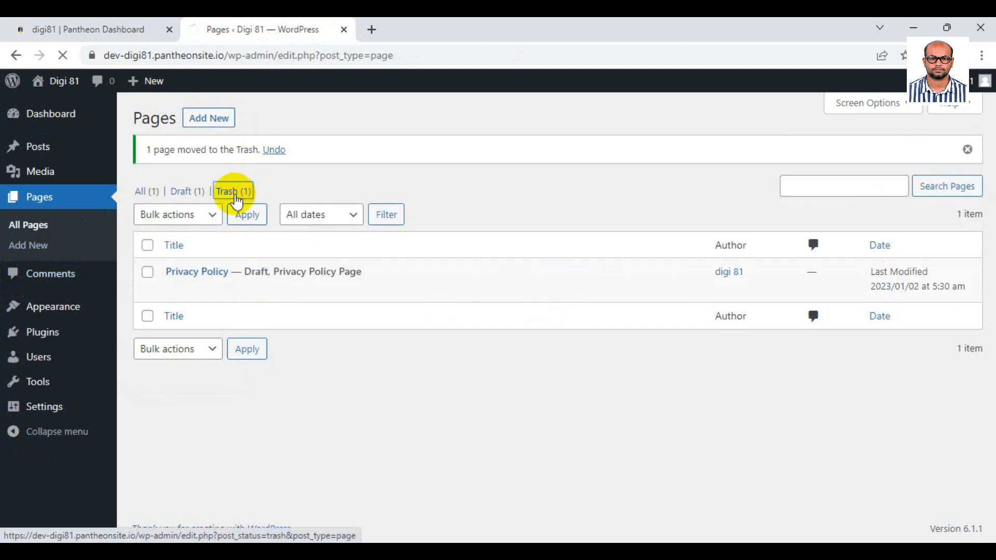
pyautogui.click(239, 246)
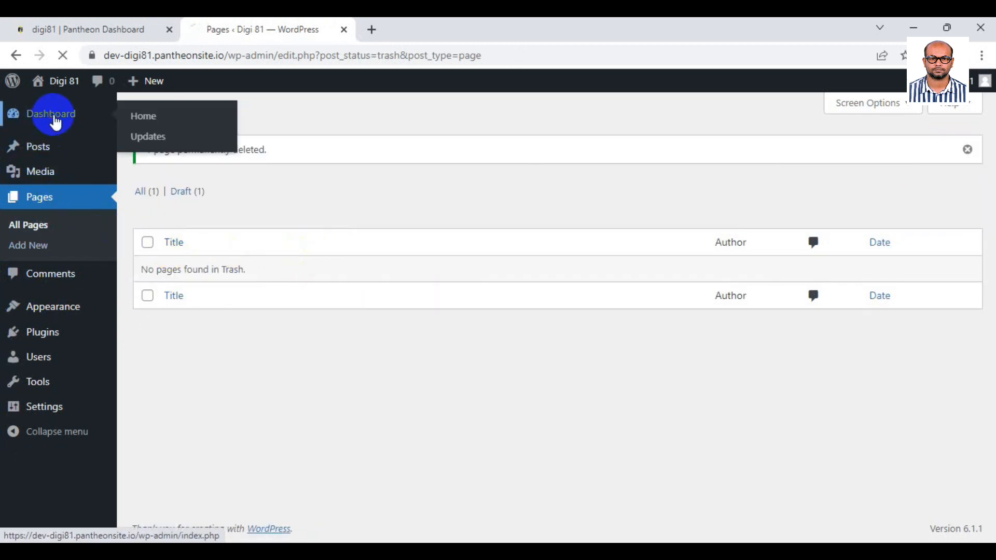
# Open the public Digi 81 front page in a new tab, look it over, and return to the Dashboard.
pyautogui.click(56, 122)
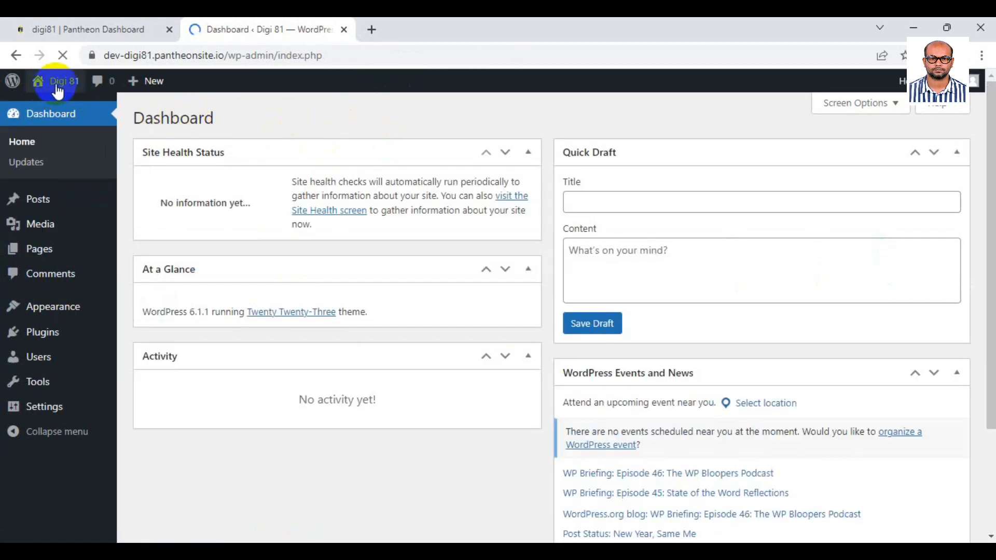
pyautogui.rightClick(57, 99)
pyautogui.click(73, 119)
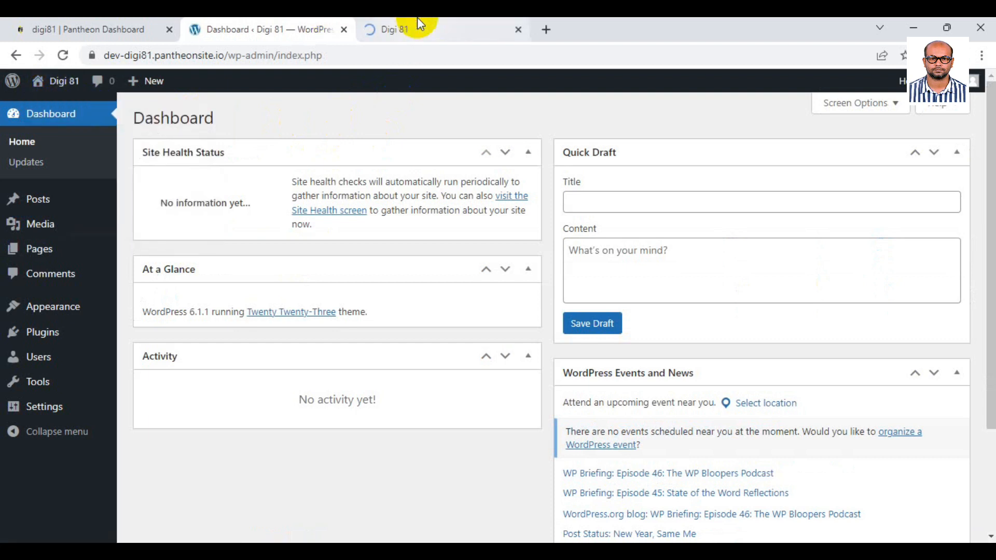
pyautogui.click(418, 20)
pyautogui.moveTo(75, 259); pyautogui.dragTo(202, 267)
pyautogui.scroll(-4, 723, 275)
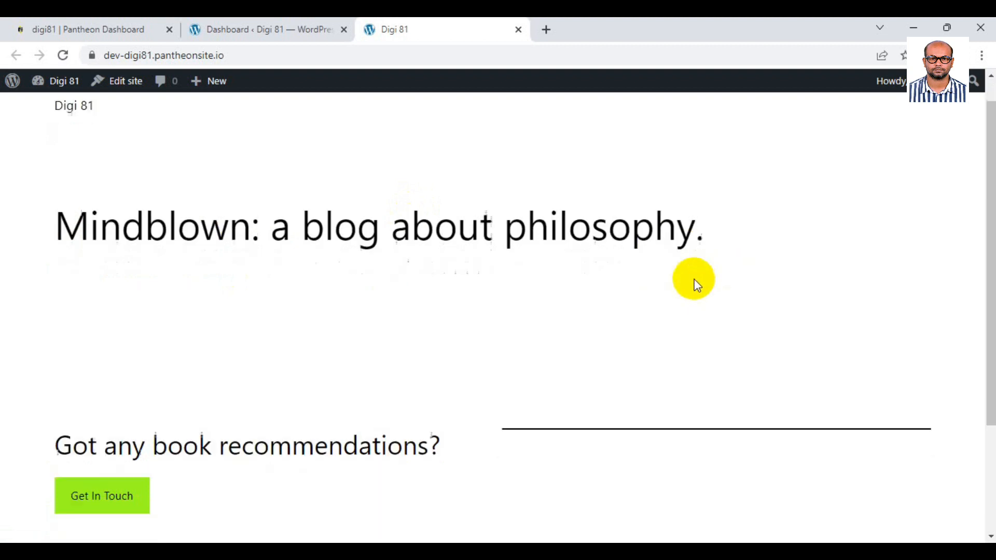
pyautogui.scroll(4, 425, 278)
pyautogui.click(262, 25)
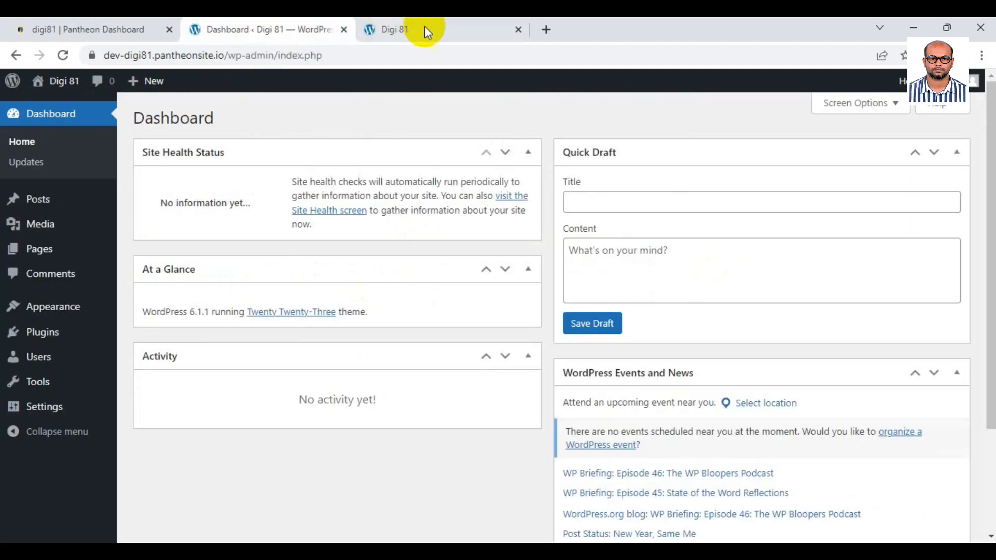
# Switch the permalink structure to Post name and save the change.
pyautogui.moveTo(49, 410)
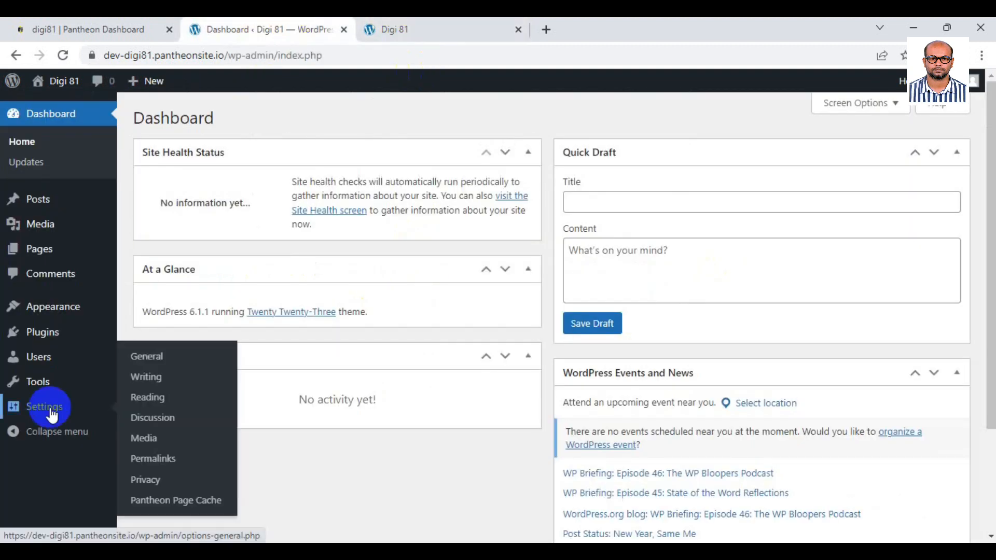
pyautogui.click(172, 466)
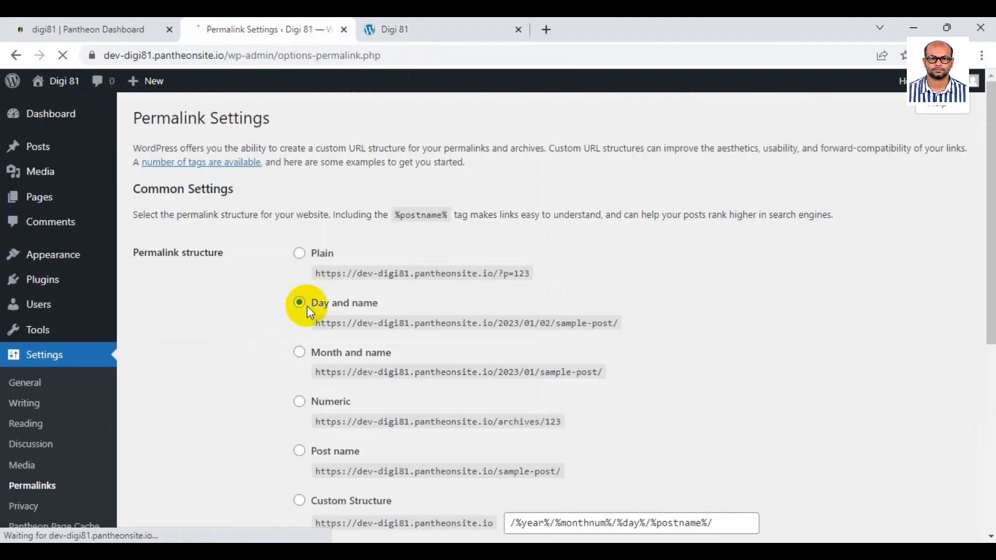
pyautogui.scroll(-4, 310, 312)
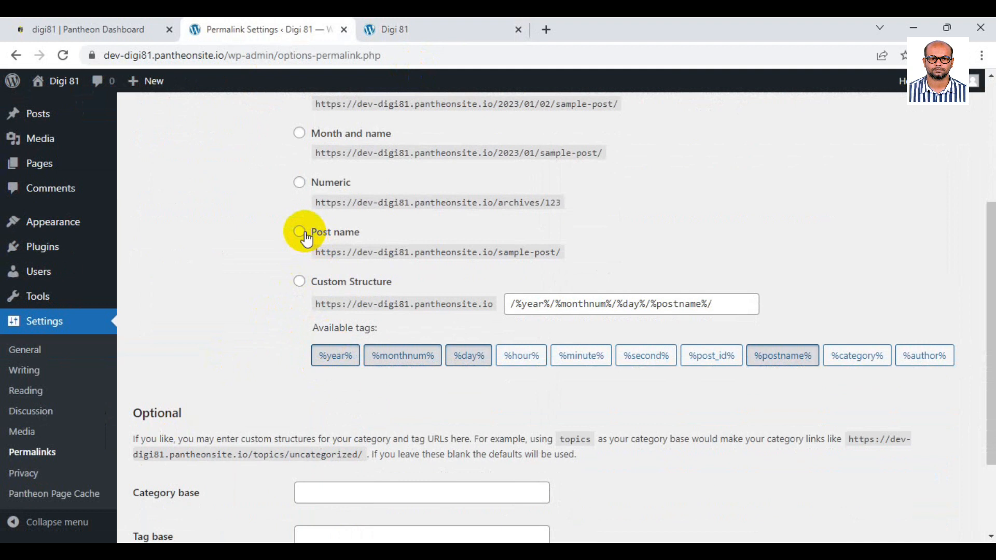
pyautogui.click(306, 236)
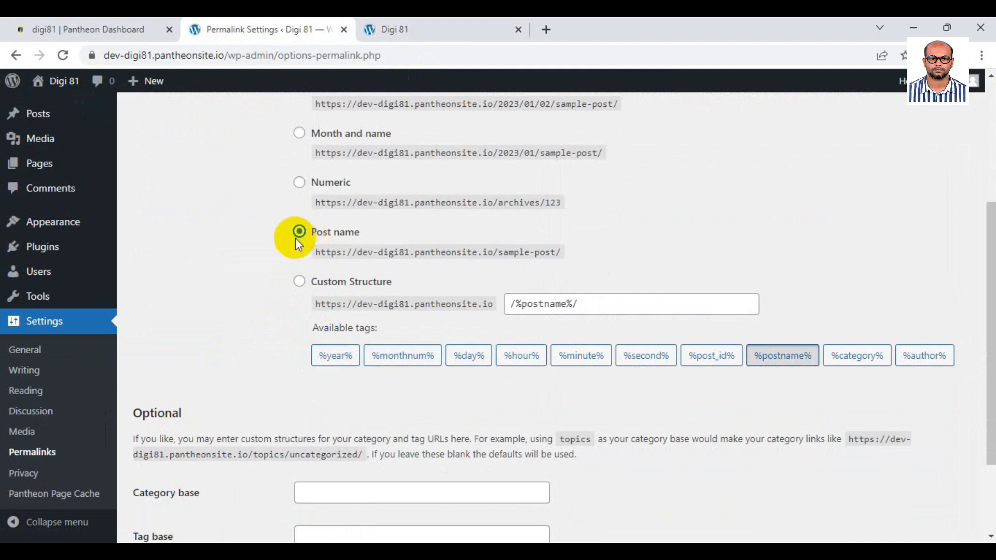
pyautogui.scroll(-2, 269, 332)
pyautogui.click(155, 481)
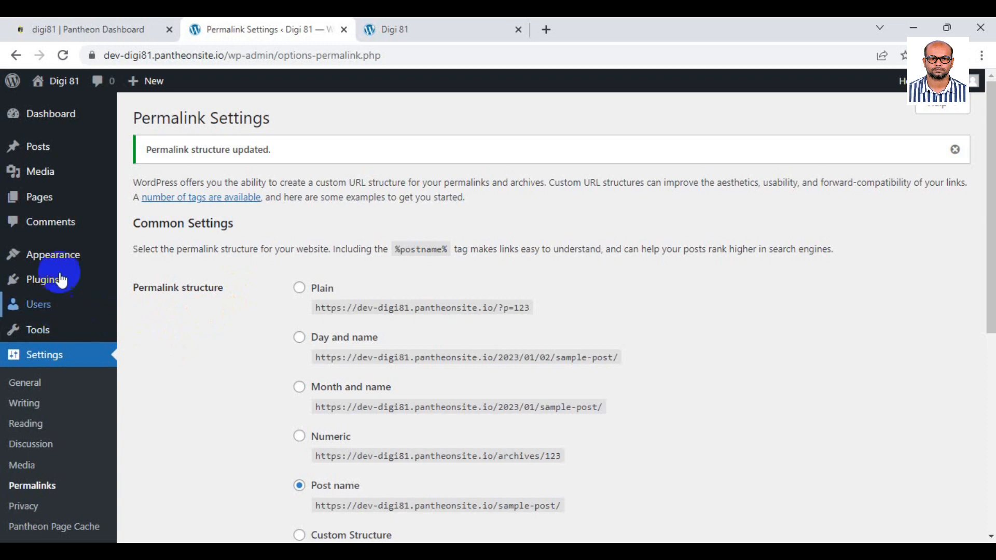
# Upload onum.zip from the Desktop onum folder, install it, and activate the Onum theme.
pyautogui.click(159, 262)
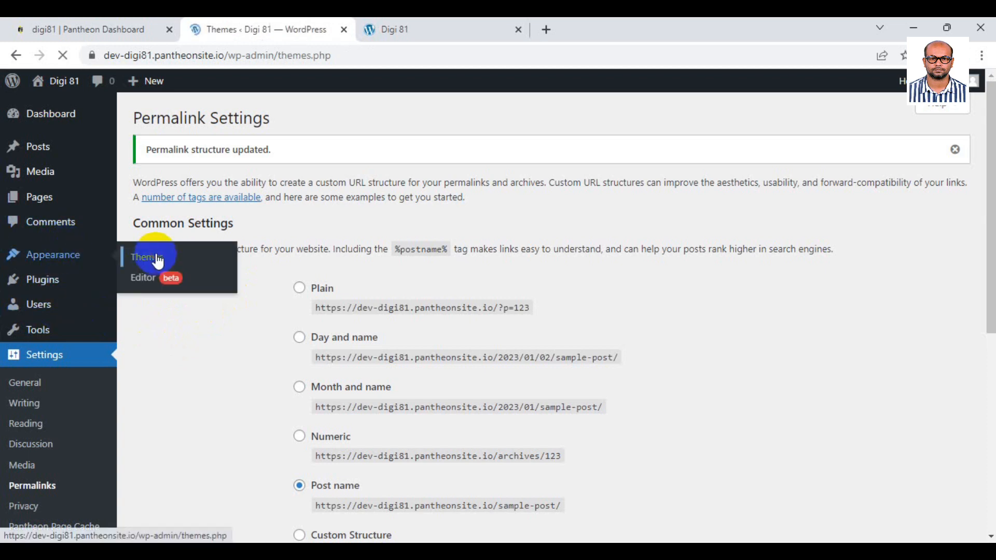
pyautogui.click(280, 153)
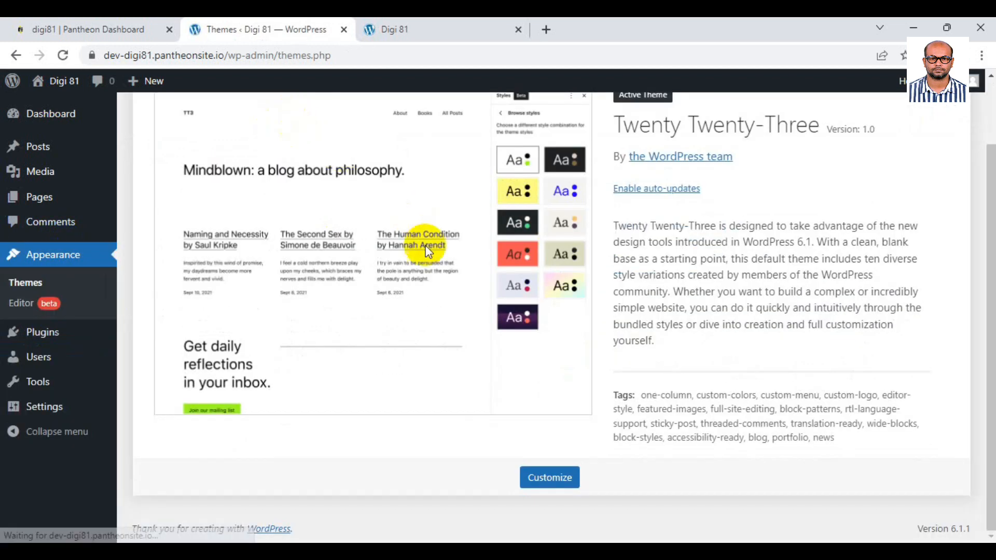
pyautogui.click(267, 123)
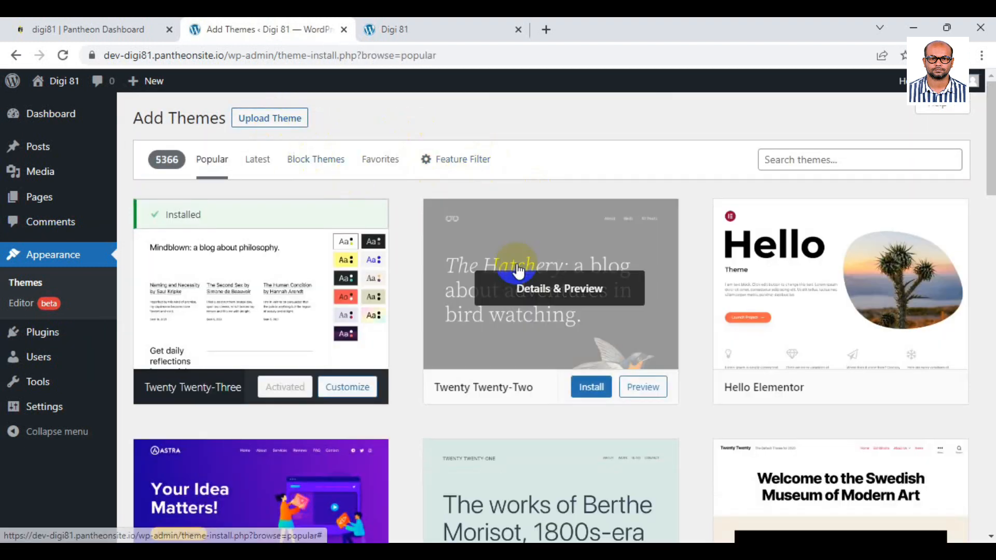
pyautogui.click(273, 121)
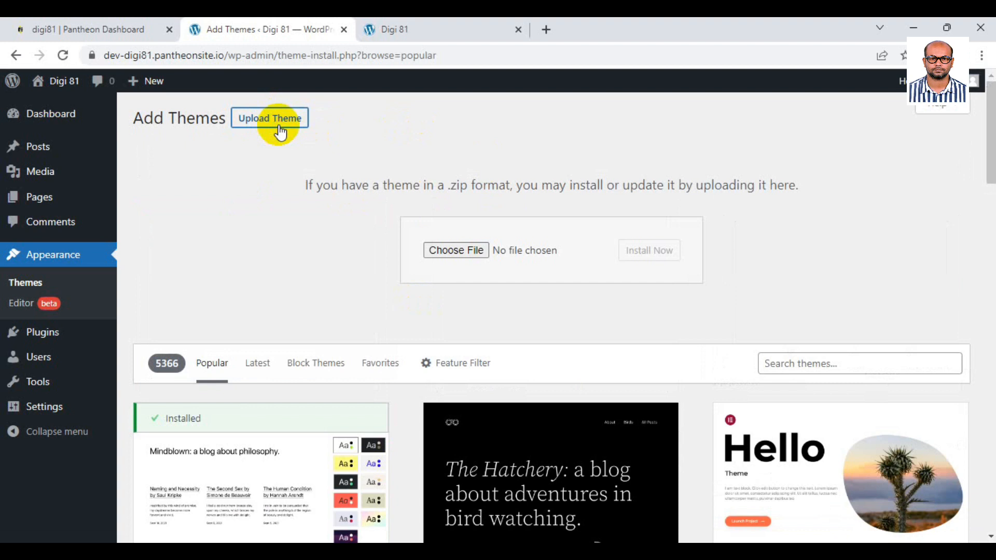
pyautogui.click(437, 251)
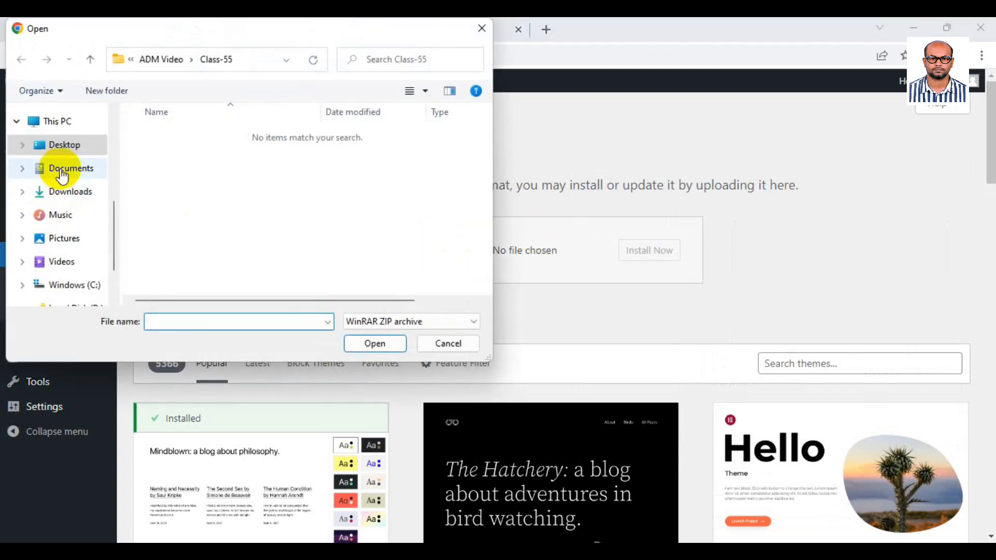
pyautogui.click(59, 145)
pyautogui.doubleClick(196, 226)
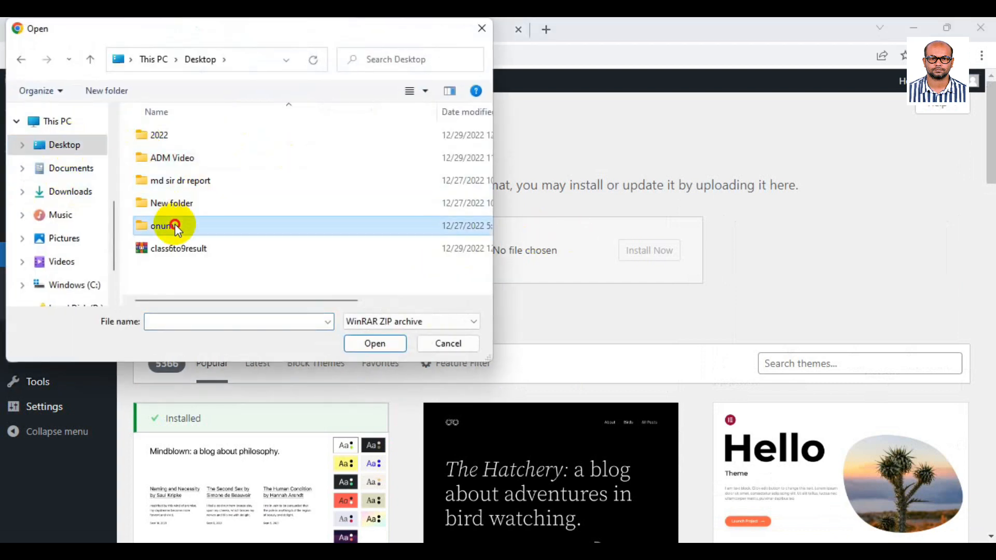
pyautogui.doubleClick(173, 158)
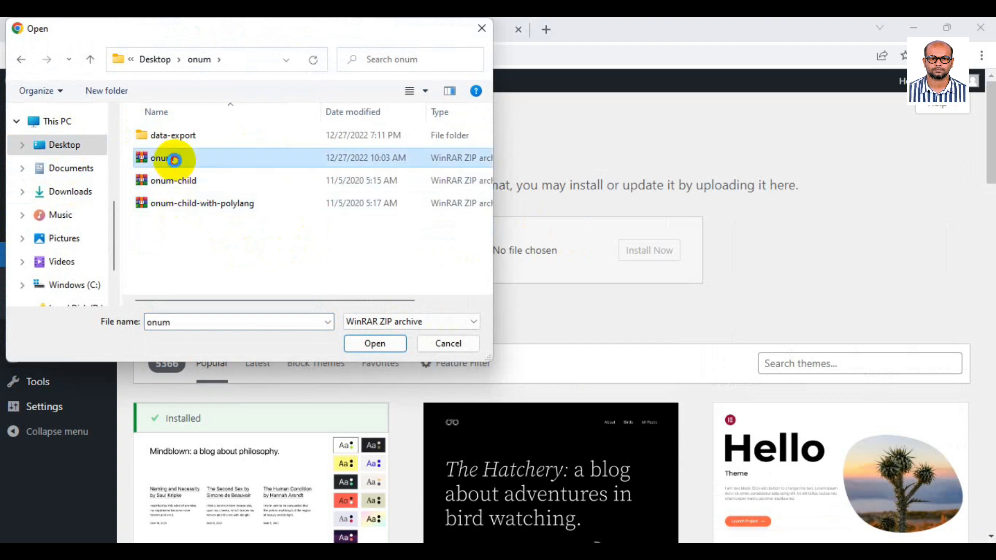
pyautogui.click(632, 251)
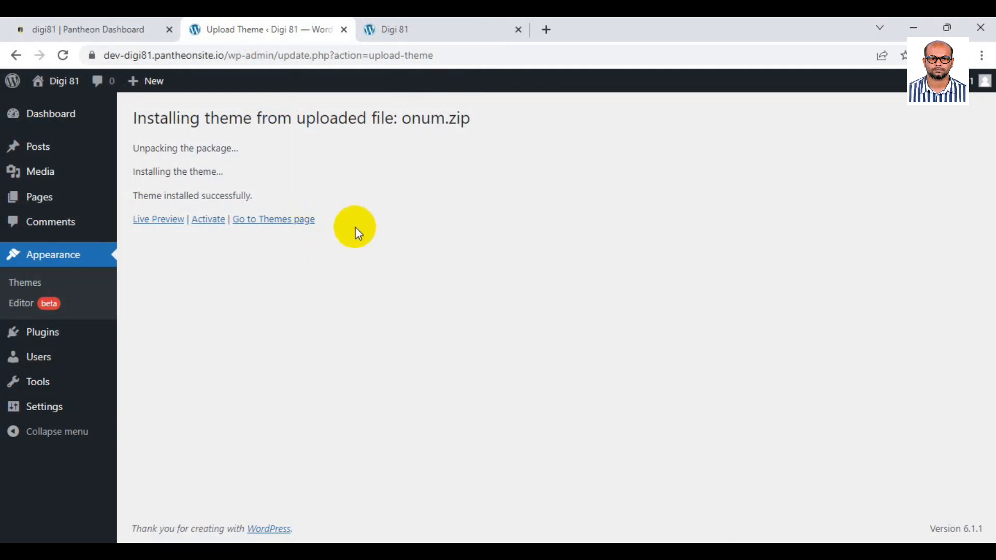
pyautogui.click(207, 220)
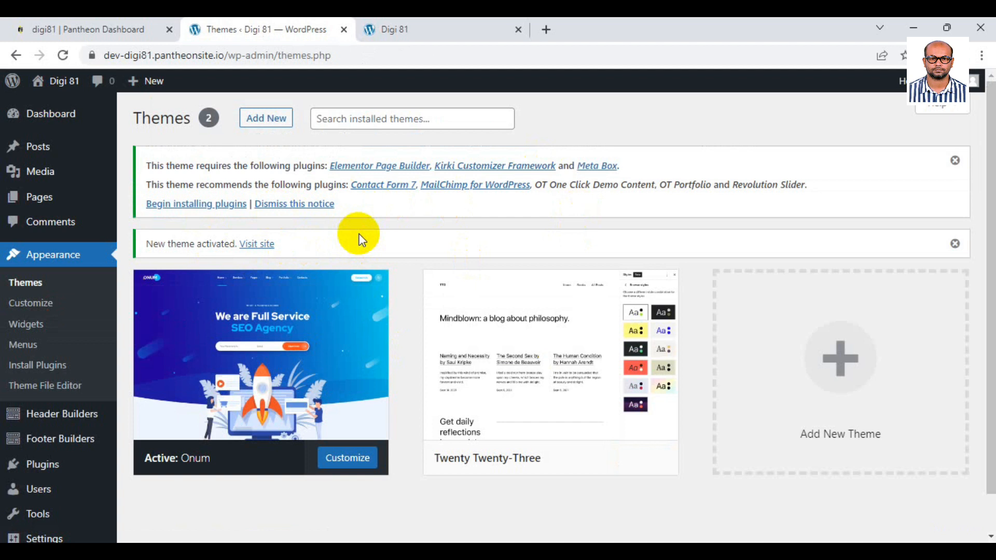
# Upload onum-child.zip as a new theme, install it, and activate Onum Child.
pyautogui.click(52, 290)
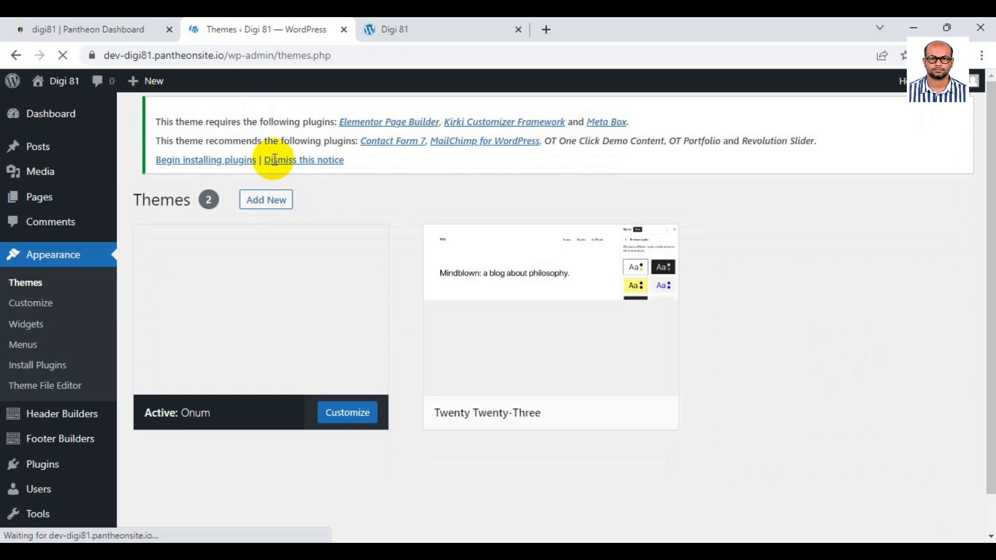
pyautogui.click(266, 200)
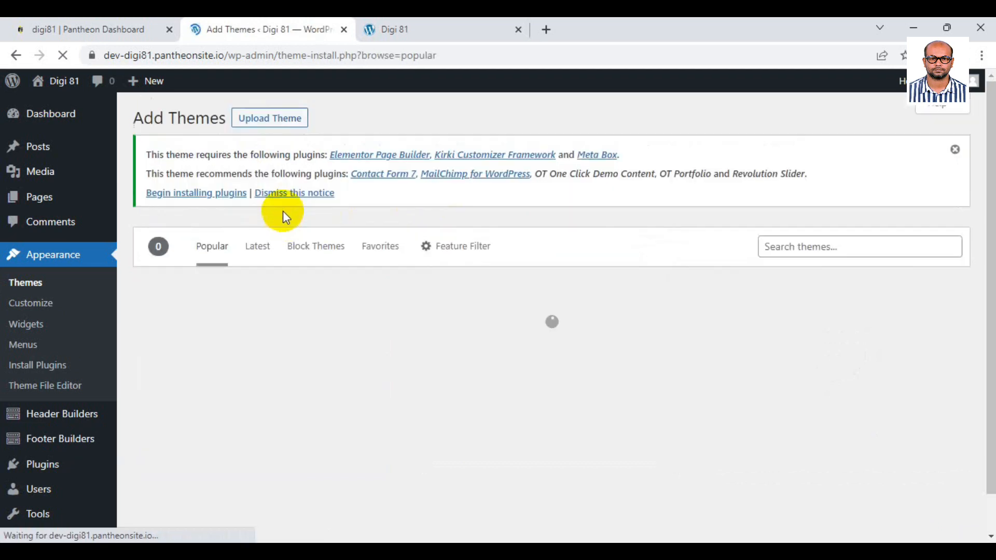
pyautogui.click(283, 127)
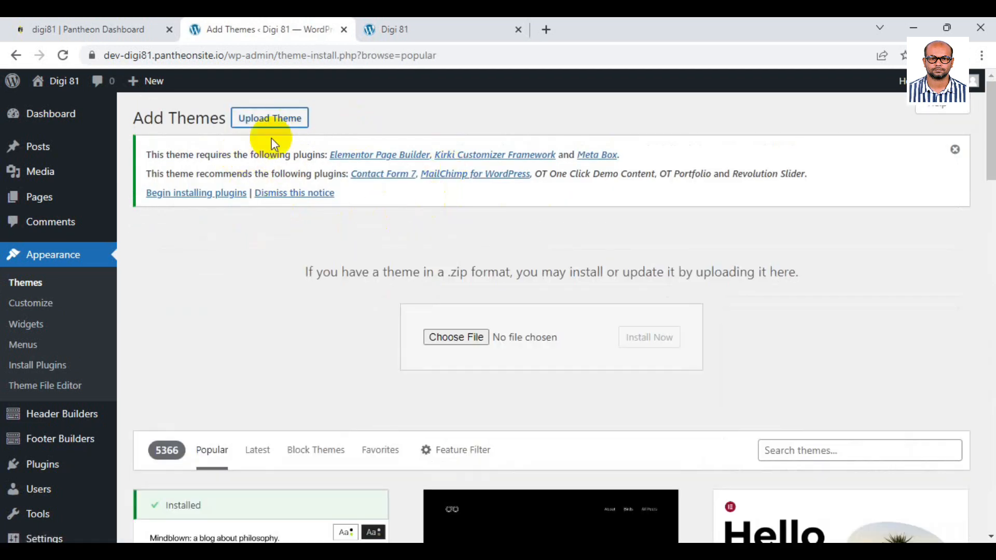
pyautogui.click(280, 125)
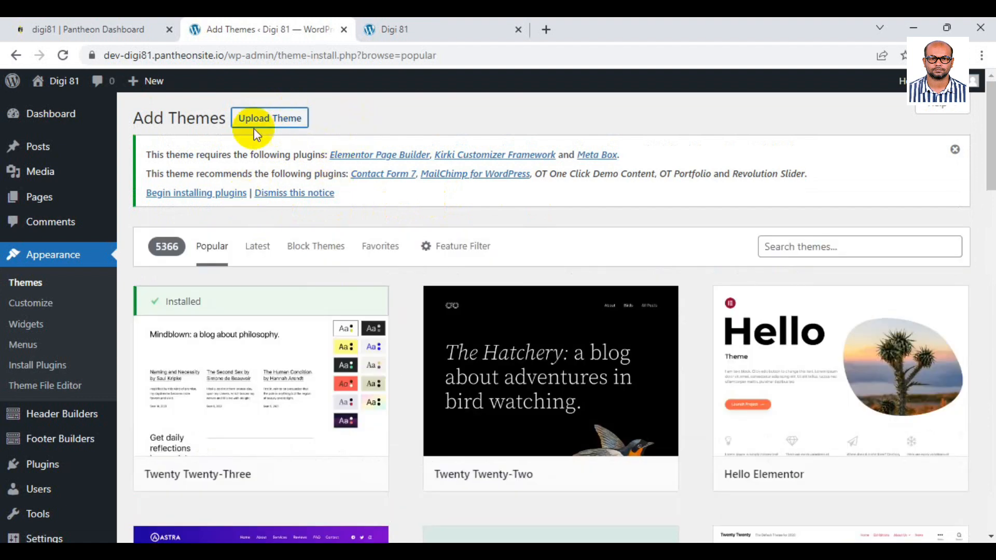
pyautogui.click(291, 118)
pyautogui.click(456, 337)
pyautogui.doubleClick(223, 181)
pyautogui.click(648, 338)
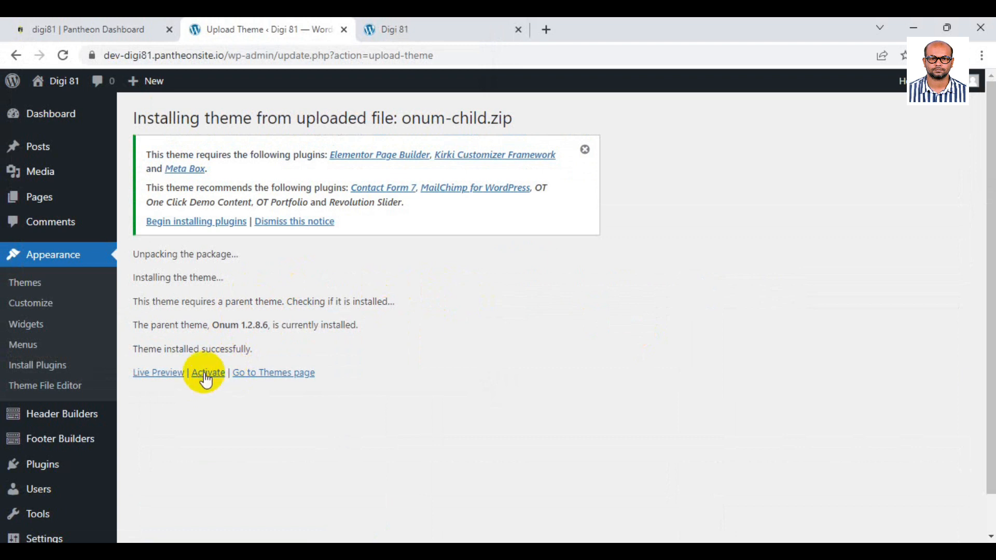
pyautogui.click(221, 378)
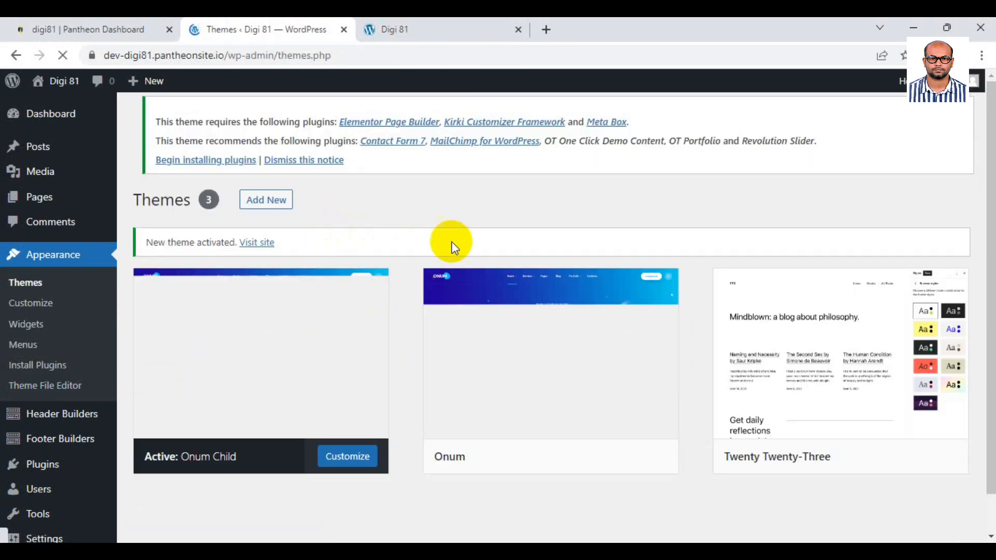
# Reload the site's front page to see the new theme's empty Nothing Found layout, then return to Themes.
pyautogui.click(386, 29)
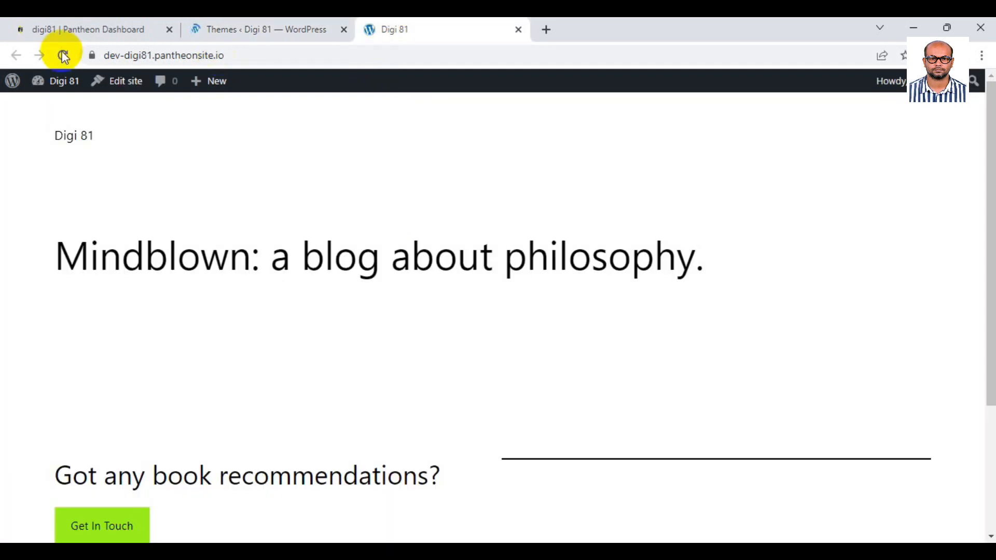
pyautogui.click(64, 55)
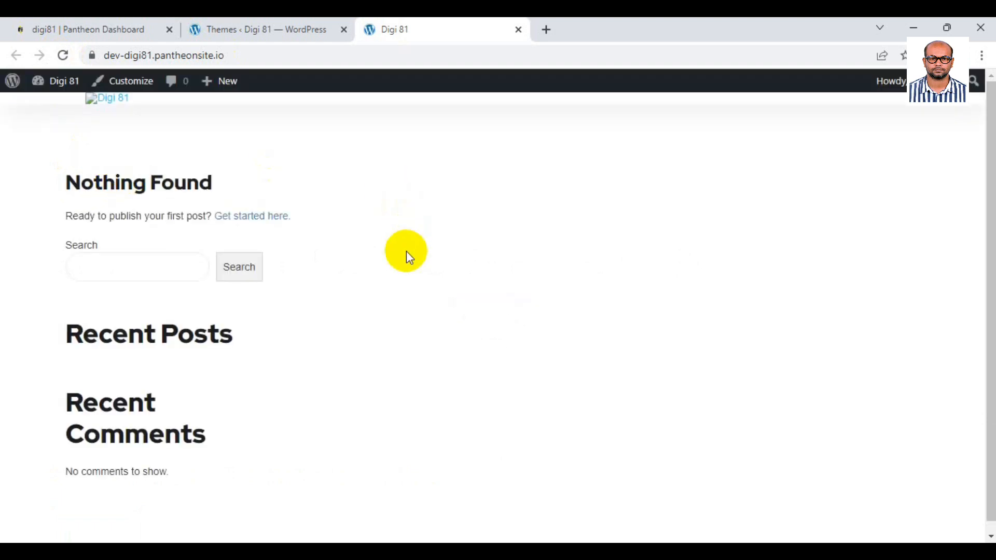
pyautogui.click(63, 56)
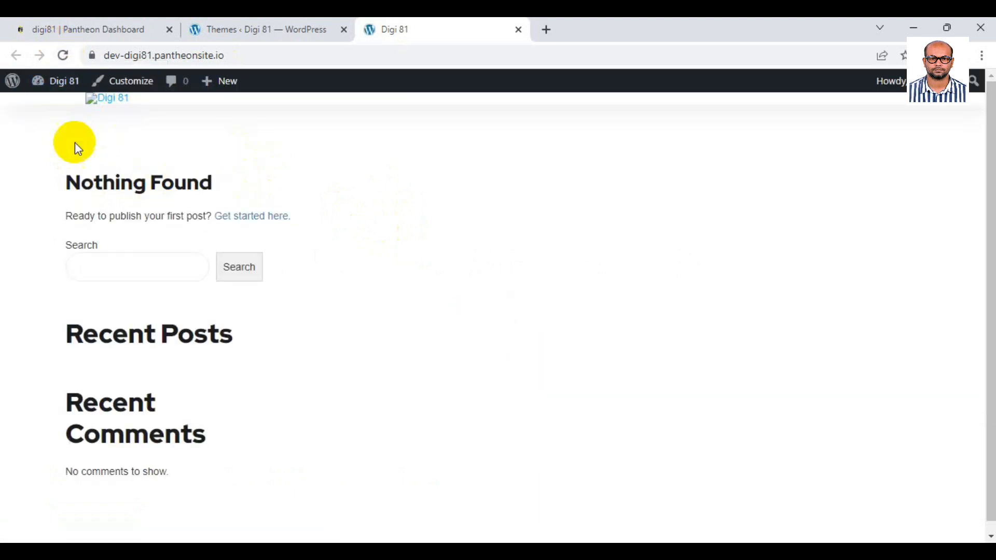
pyautogui.click(269, 26)
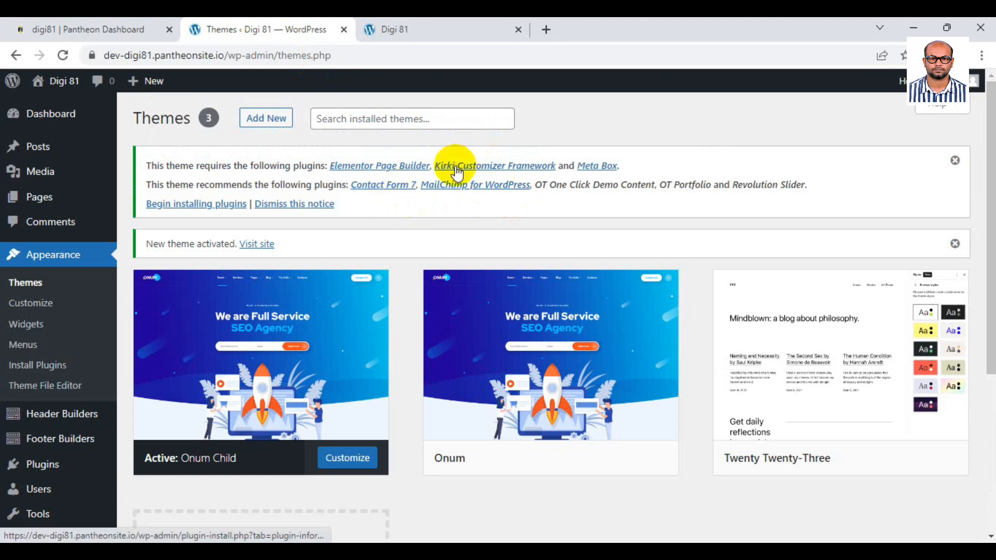
pyautogui.click(410, 30)
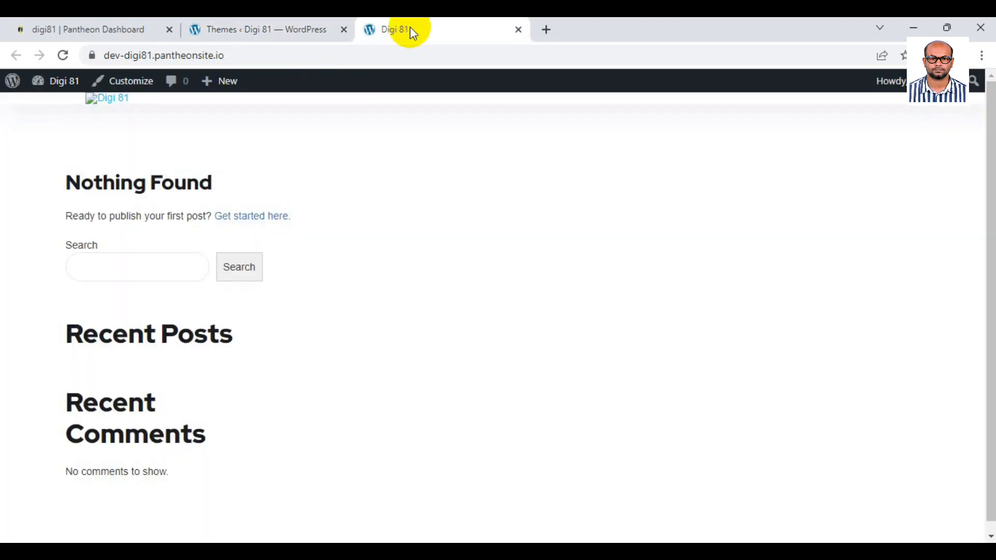
pyautogui.scroll(-1, 242, 262)
pyautogui.scroll(1, 242, 262)
pyautogui.scroll(-1, 244, 254)
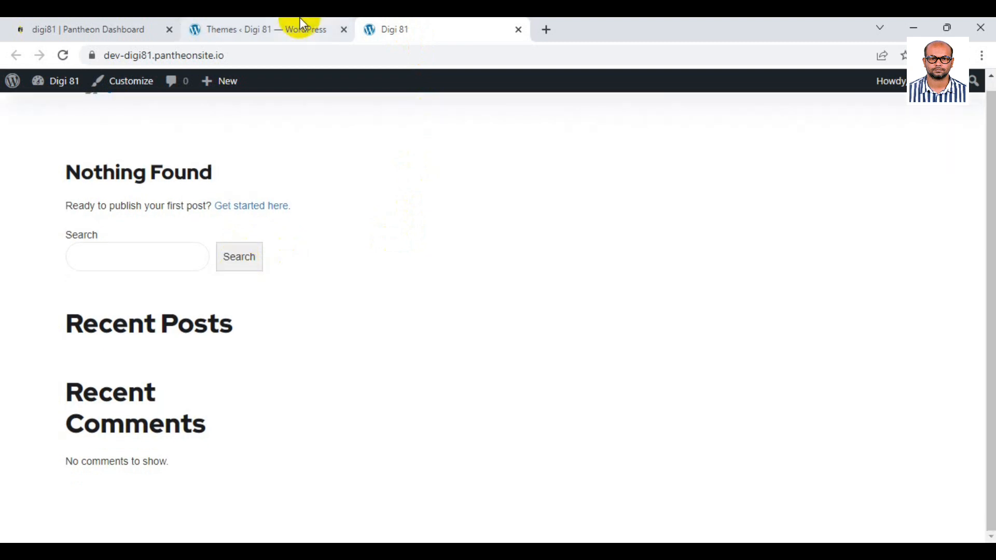
pyautogui.moveTo(300, 20)
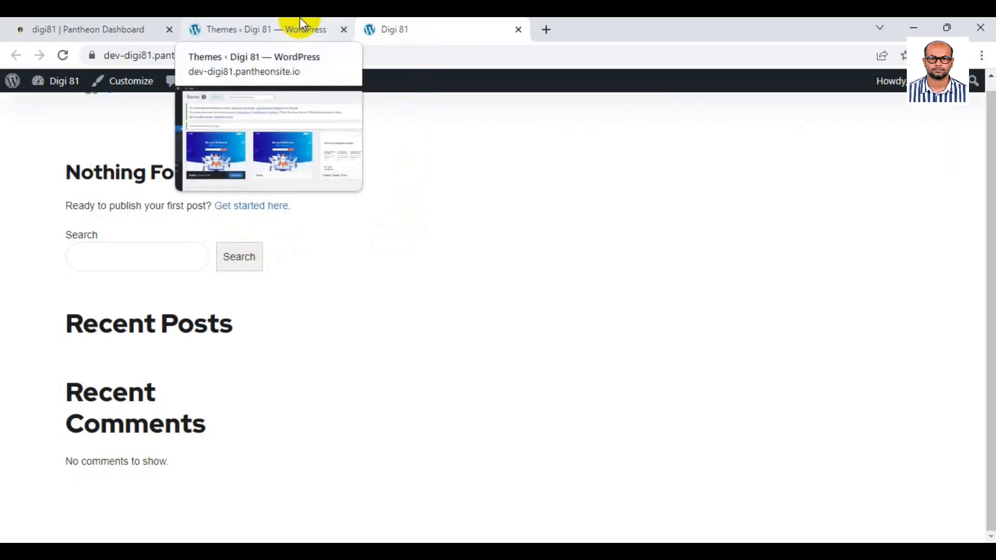
pyautogui.click(300, 20)
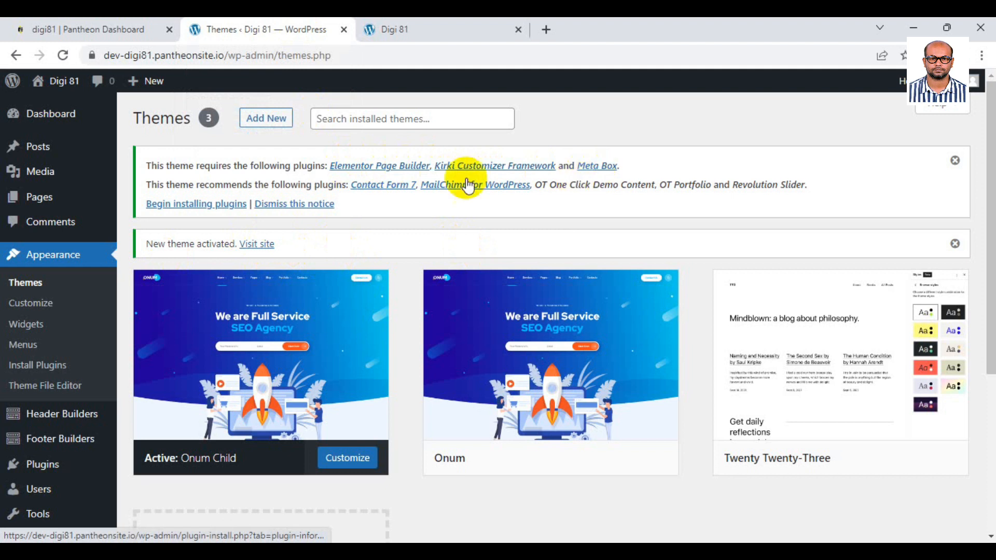
# Recheck the front page, return to Themes, and begin installing the theme's required plugins.
pyautogui.click(422, 26)
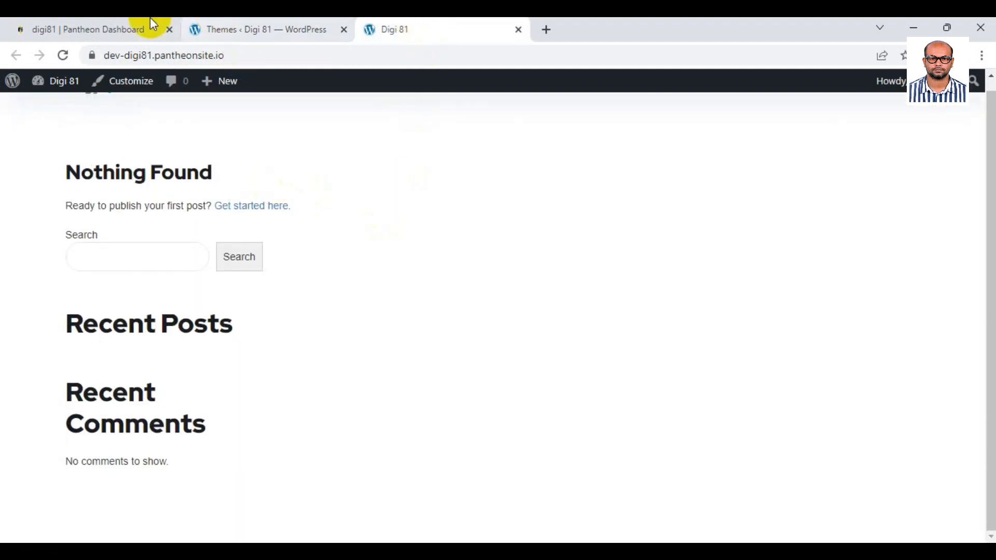
pyautogui.click(295, 23)
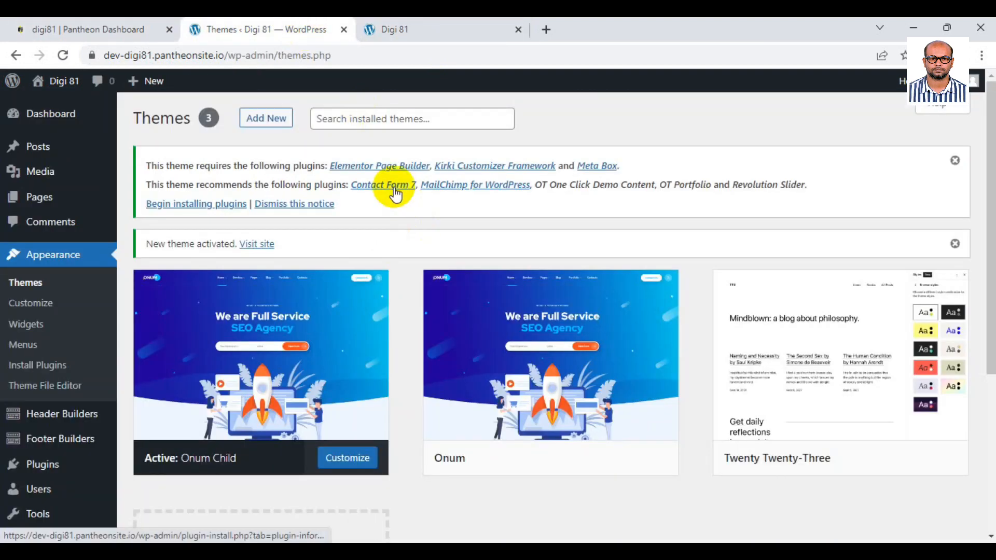
pyautogui.click(393, 29)
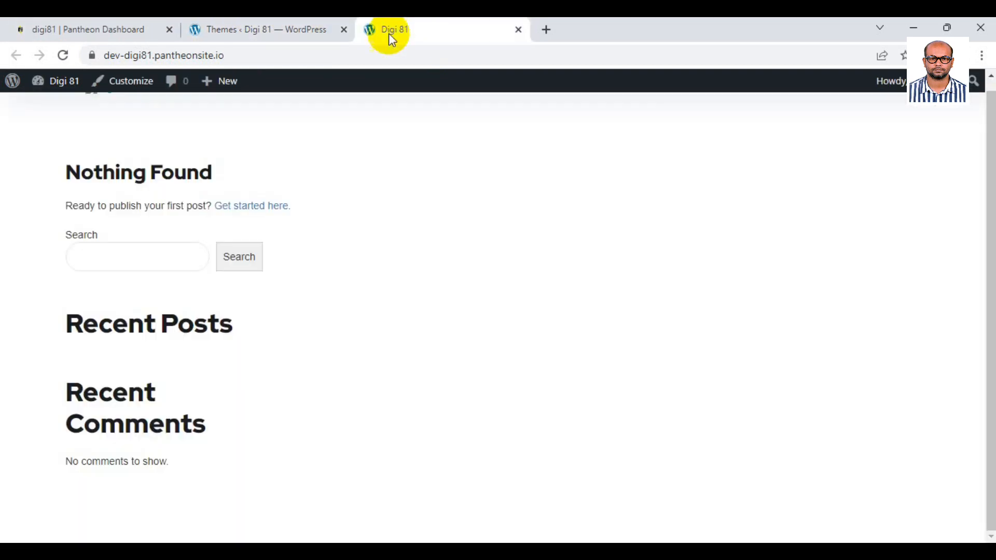
pyautogui.click(294, 48)
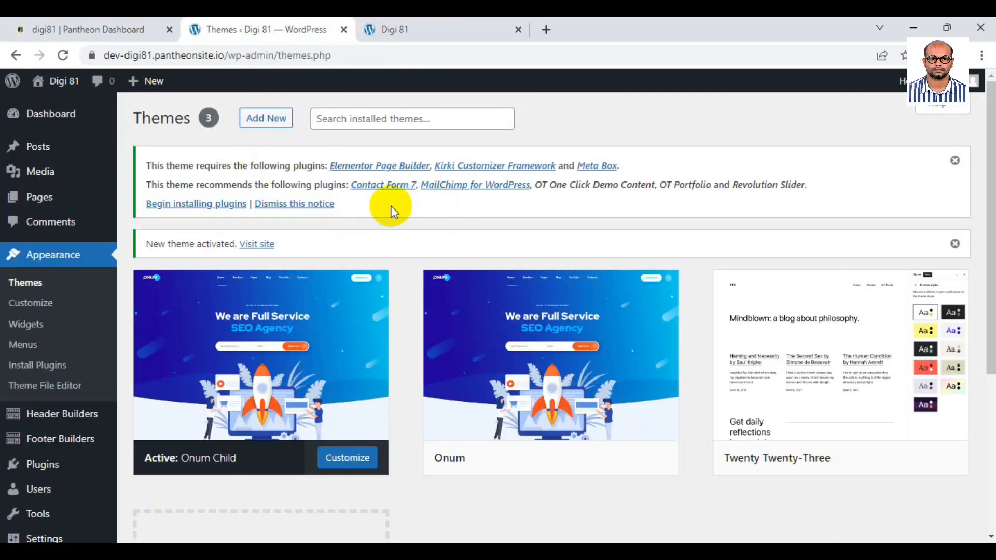
pyautogui.click(220, 209)
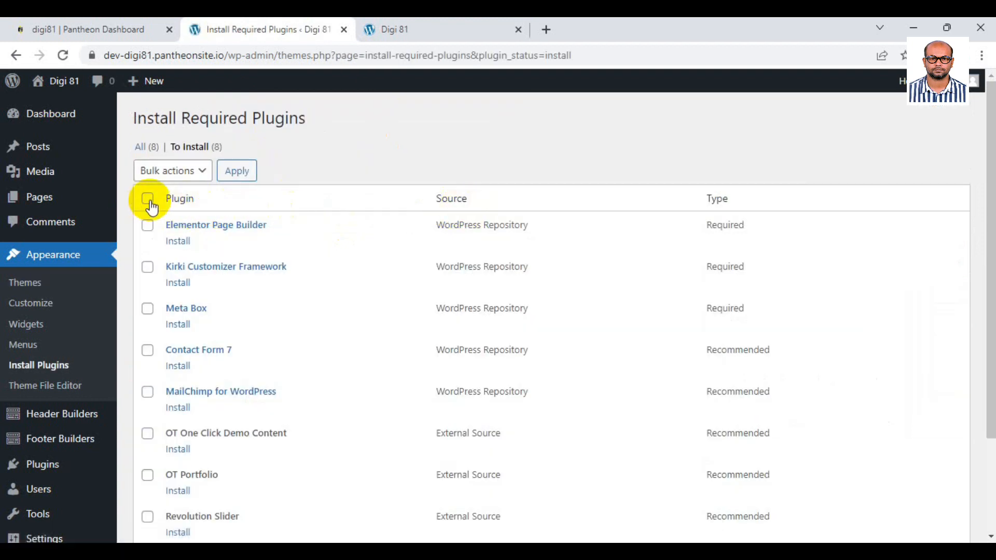
# Select all eight listed plugins and apply the Install bulk action to them.
pyautogui.click(208, 184)
pyautogui.click(163, 206)
pyautogui.scroll(-3, 240, 220)
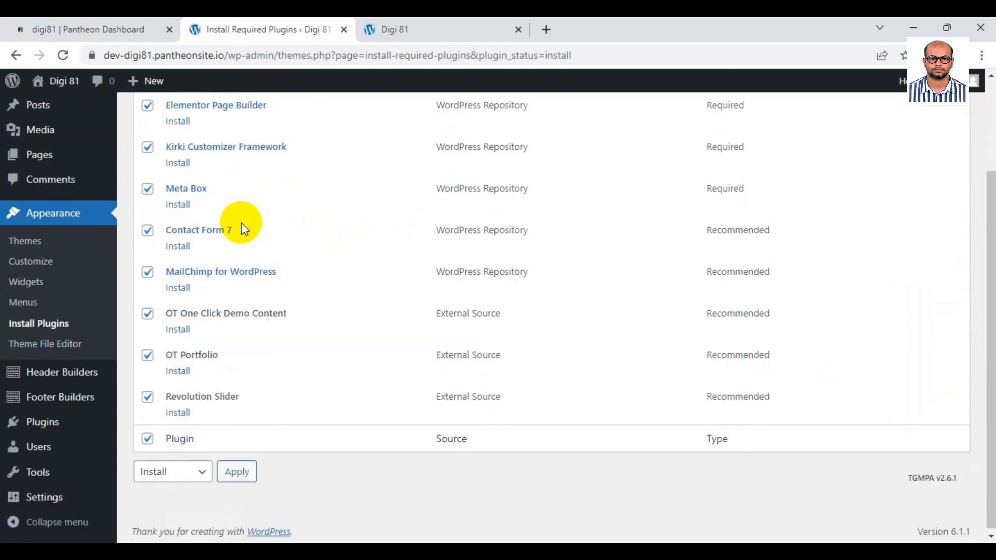
pyautogui.scroll(1, 243, 236)
pyautogui.scroll(-1, 245, 248)
pyautogui.scroll(1, 242, 217)
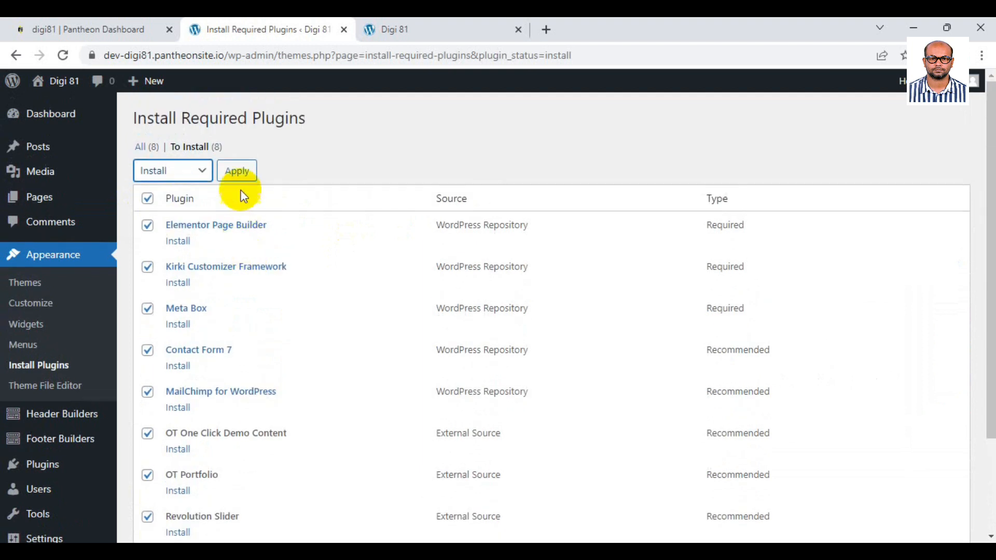
pyautogui.click(246, 175)
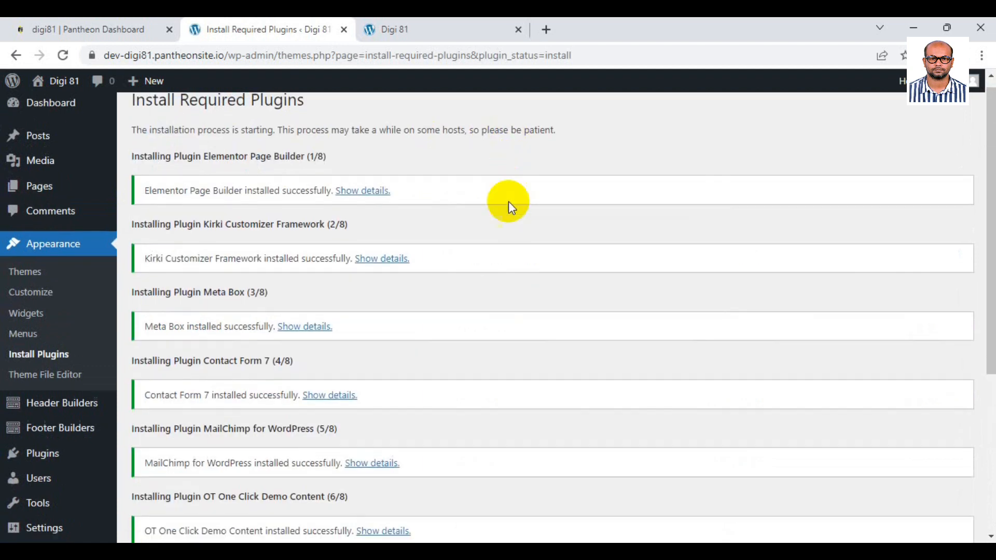
pyautogui.scroll(-5, 507, 204)
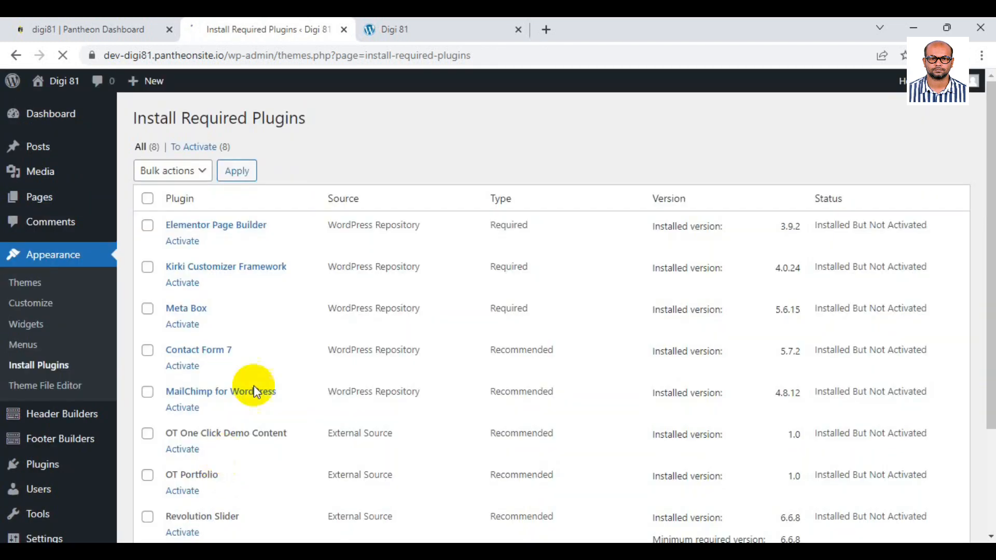
# Select all eight installed plugins, apply the Activate bulk action, and check the success message.
pyautogui.click(148, 198)
pyautogui.click(173, 171)
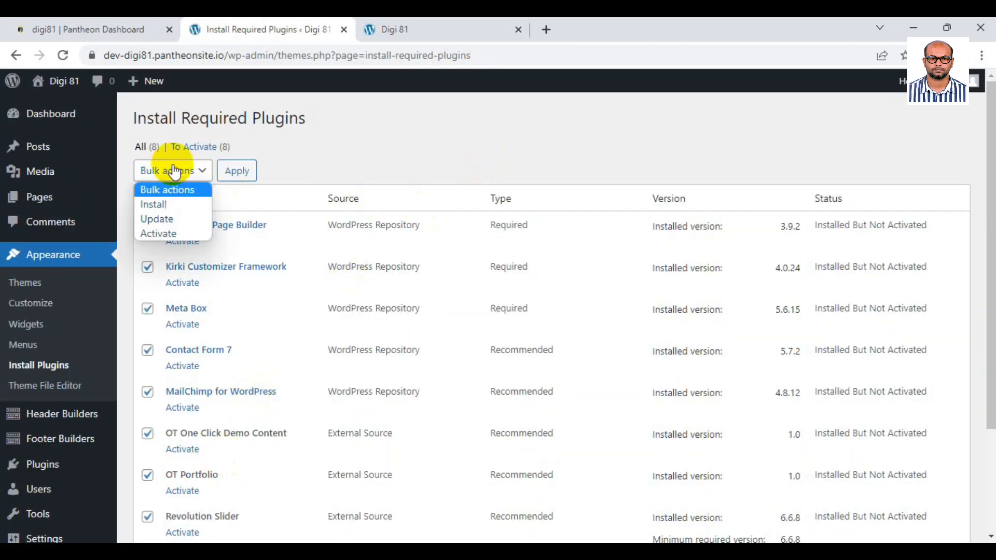
pyautogui.click(173, 234)
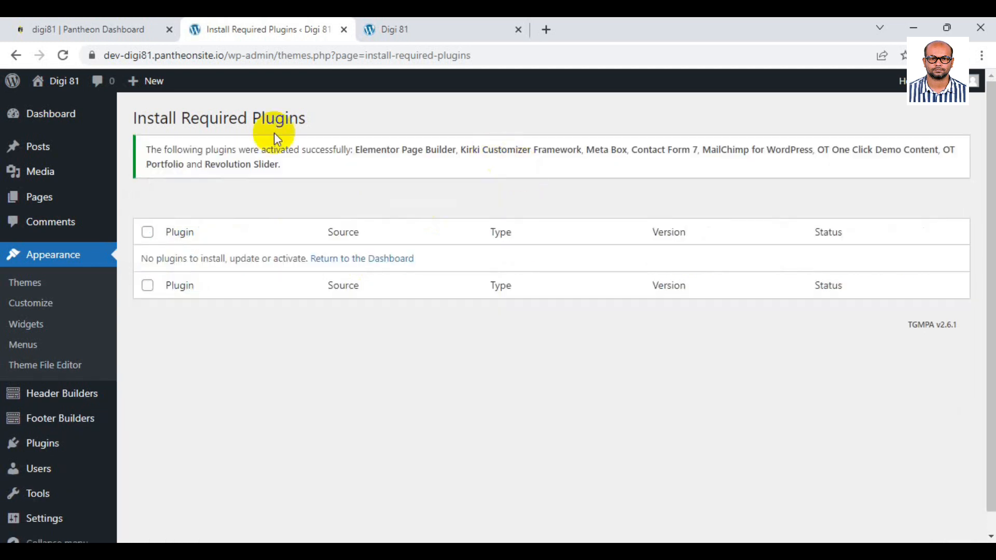
pyautogui.moveTo(147, 150); pyautogui.dragTo(378, 150)
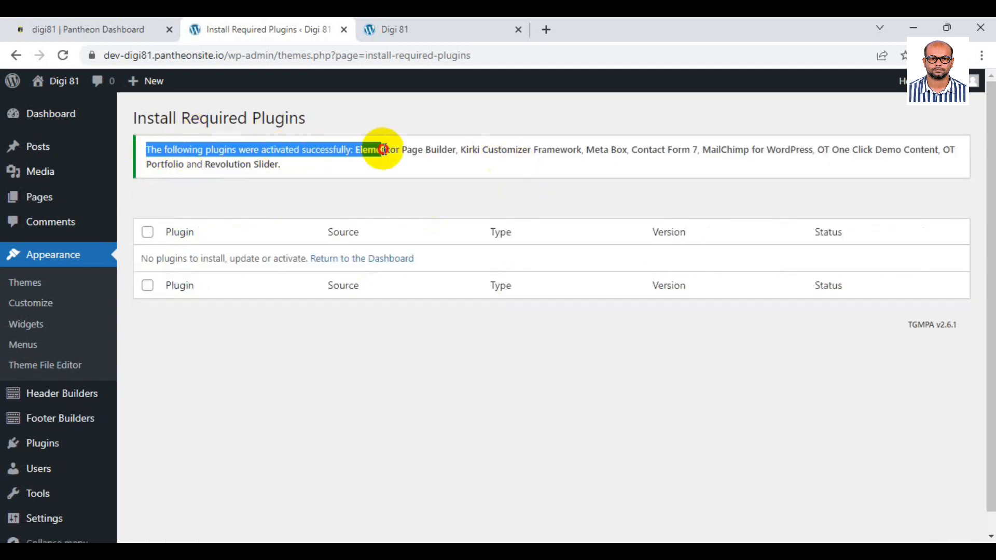
pyautogui.click(377, 167)
pyautogui.click(388, 24)
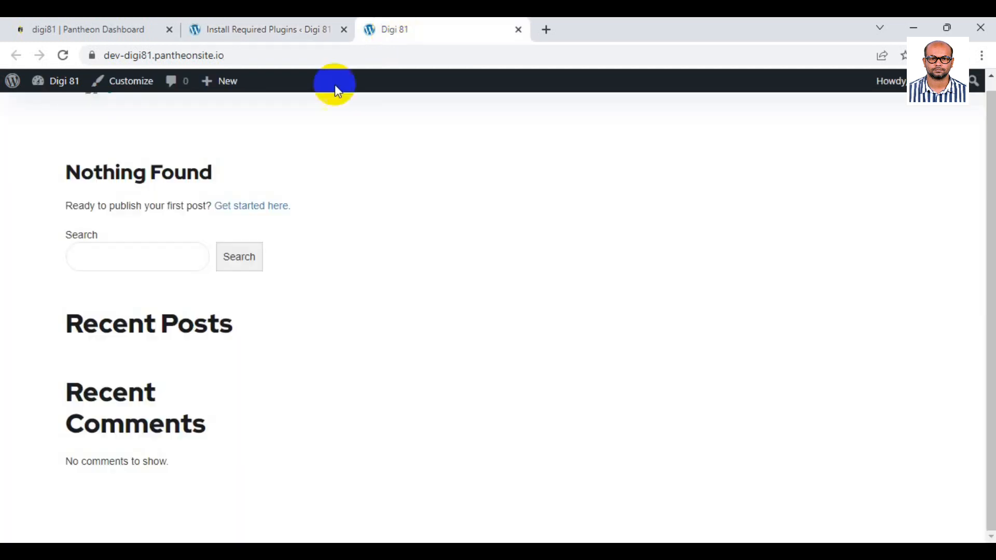
# Reload the front page, return to the plugin installer, and go to Appearance > Menus.
pyautogui.click(63, 54)
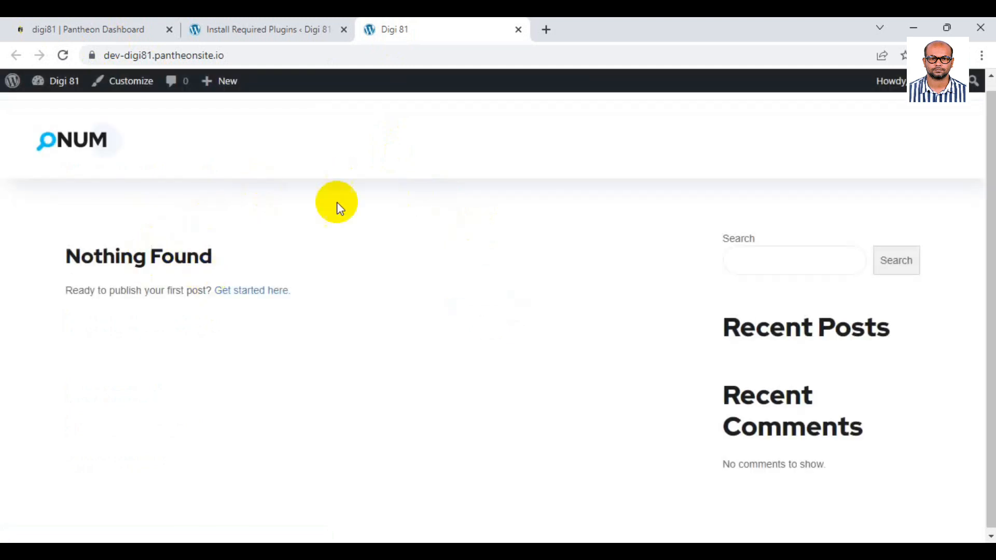
pyautogui.click(289, 23)
pyautogui.click(49, 346)
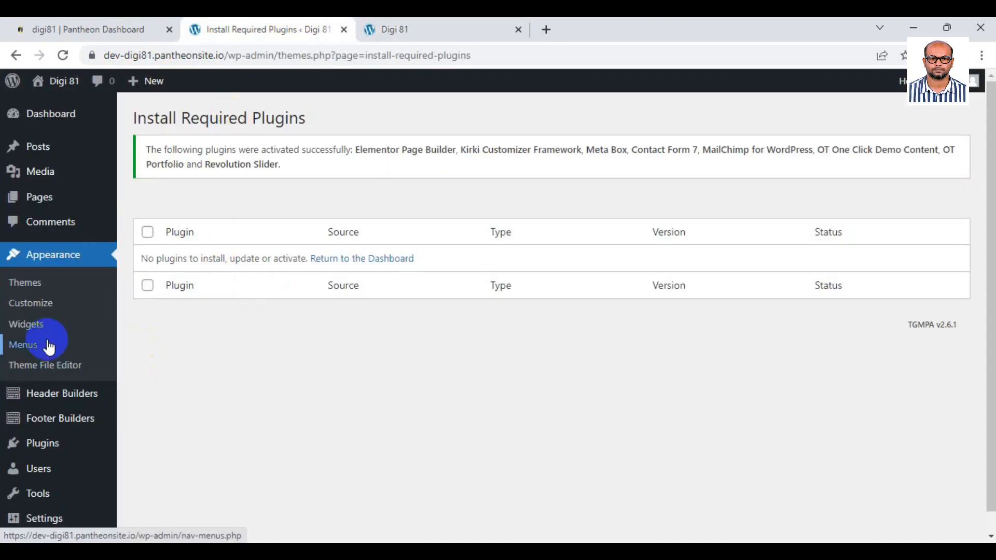
pyautogui.scroll(-1, 57, 436)
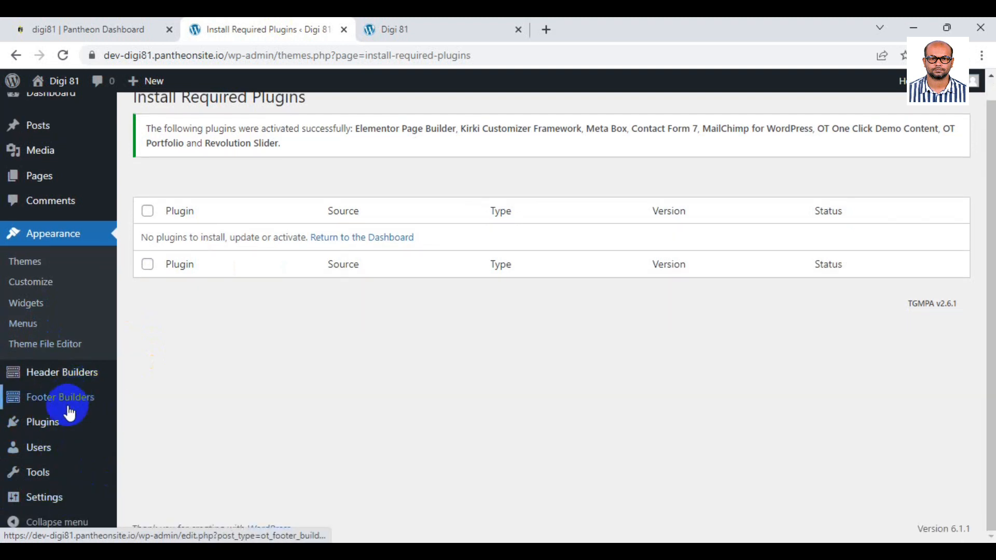
pyautogui.moveTo(62, 499)
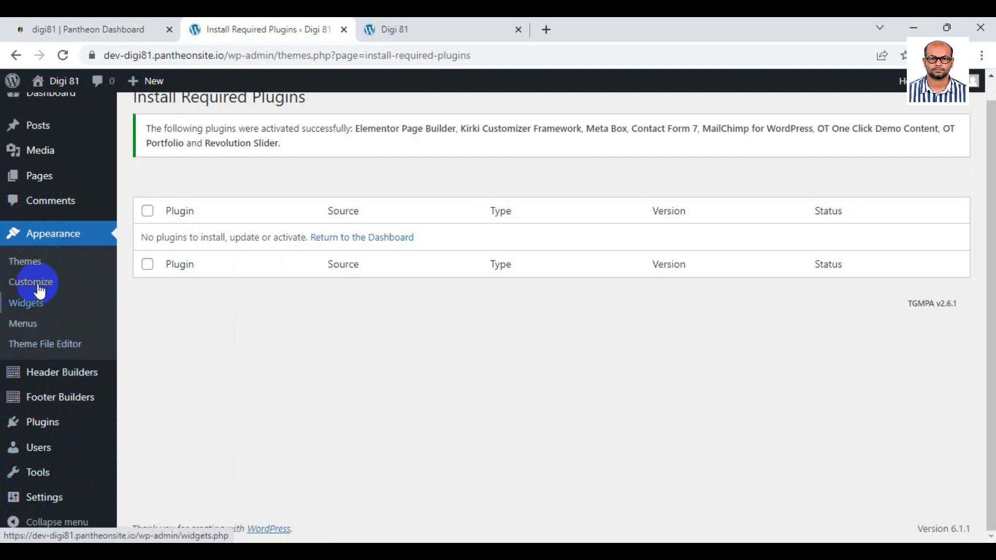
pyautogui.click(36, 325)
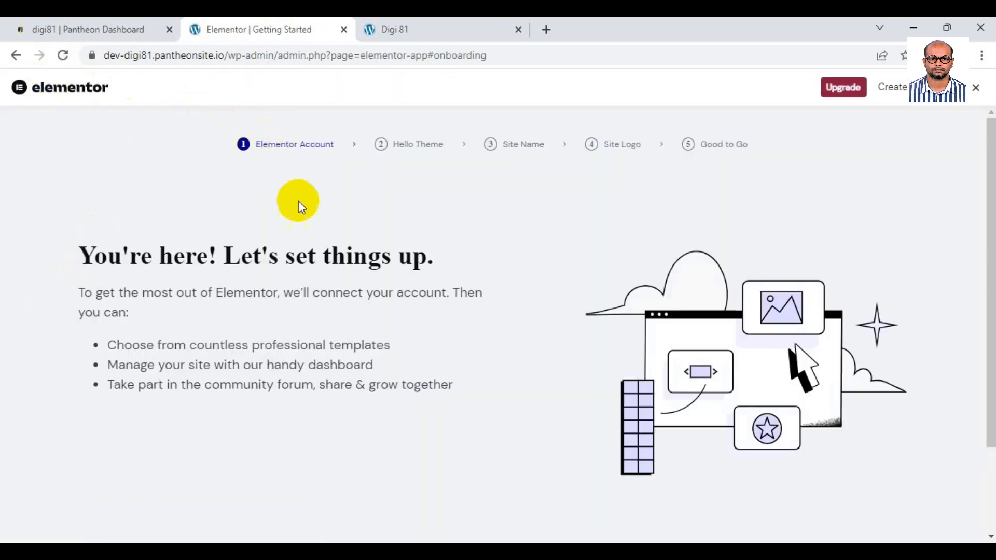
# Leave Elementor's setup page and load the dashboard by trimming the address to /wp-admin.
pyautogui.scroll(-2, 419, 225)
pyautogui.click(17, 56)
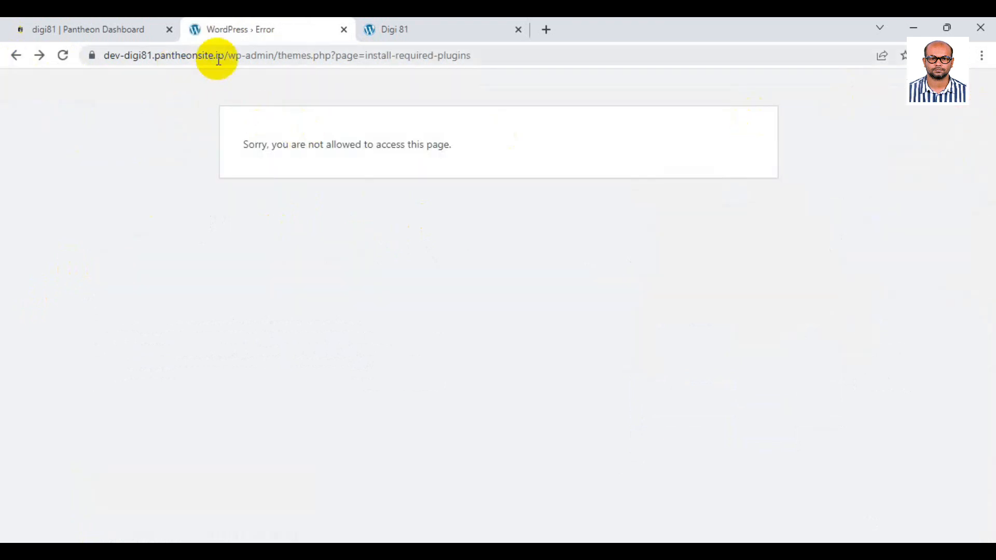
pyautogui.moveTo(274, 55); pyautogui.dragTo(581, 76)
pyautogui.press('BackSpace')
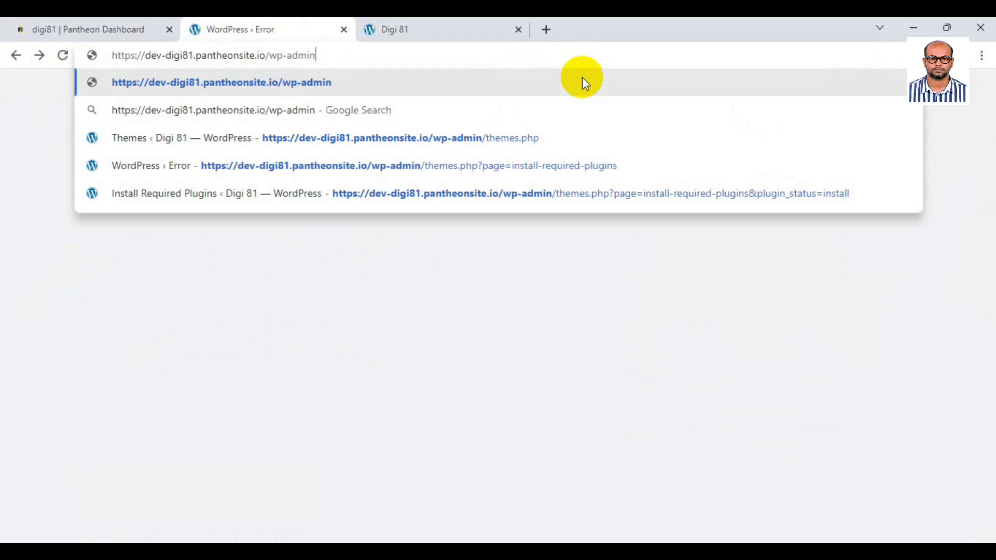
pyautogui.press('Return')
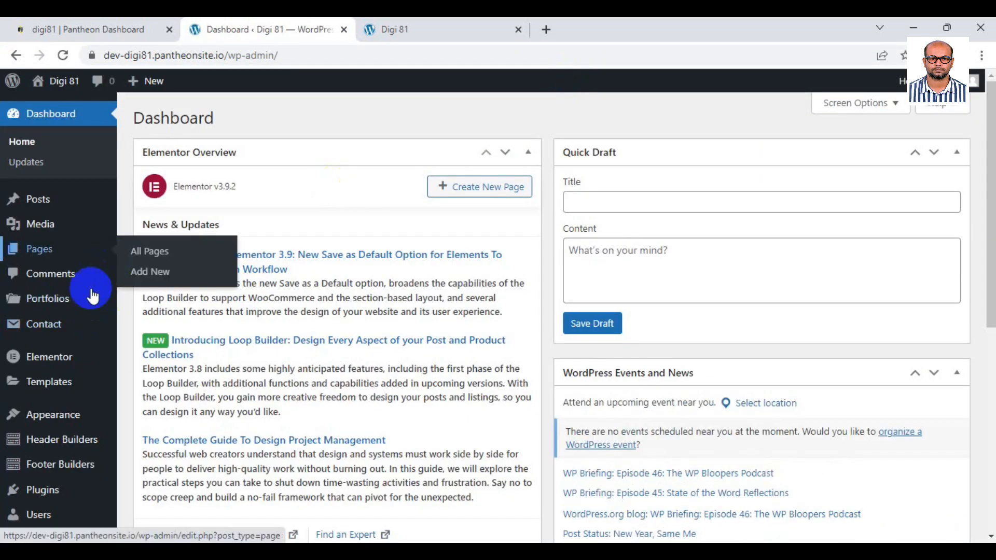
pyautogui.moveTo(65, 414)
pyautogui.scroll(-1, 67, 411)
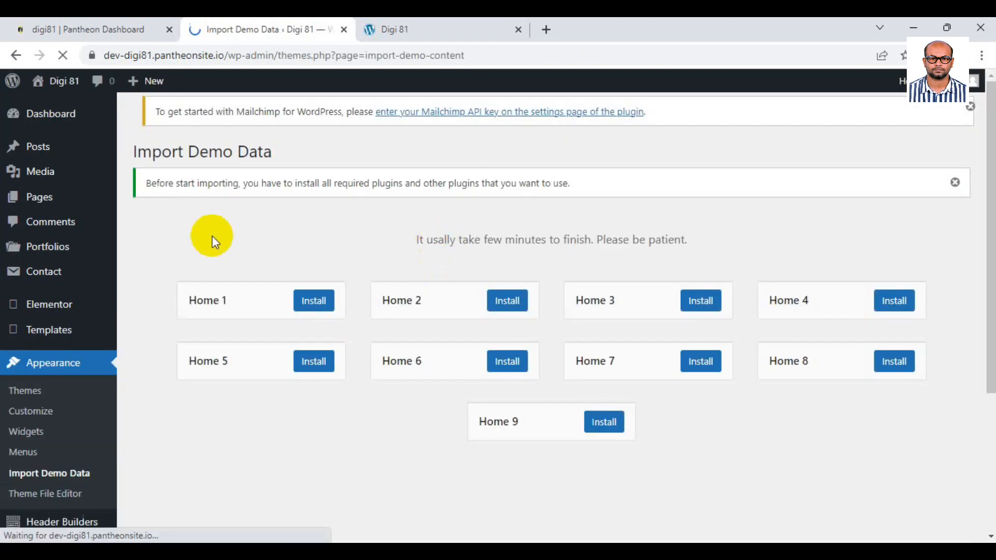
# Install the Onum Home 8 demo and wait for the Import completed! confirmation.
pyautogui.scroll(-5, 469, 225)
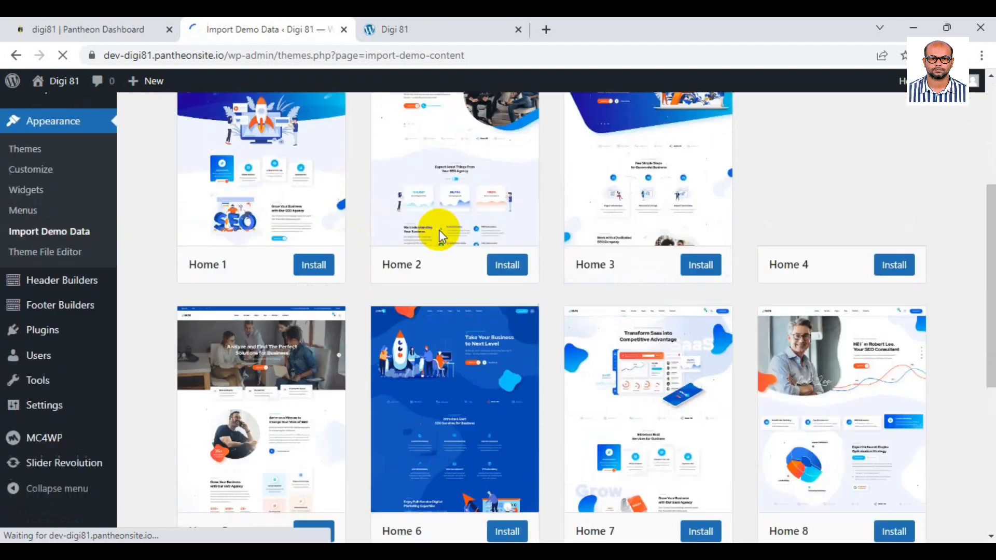
pyautogui.scroll(3, 439, 229)
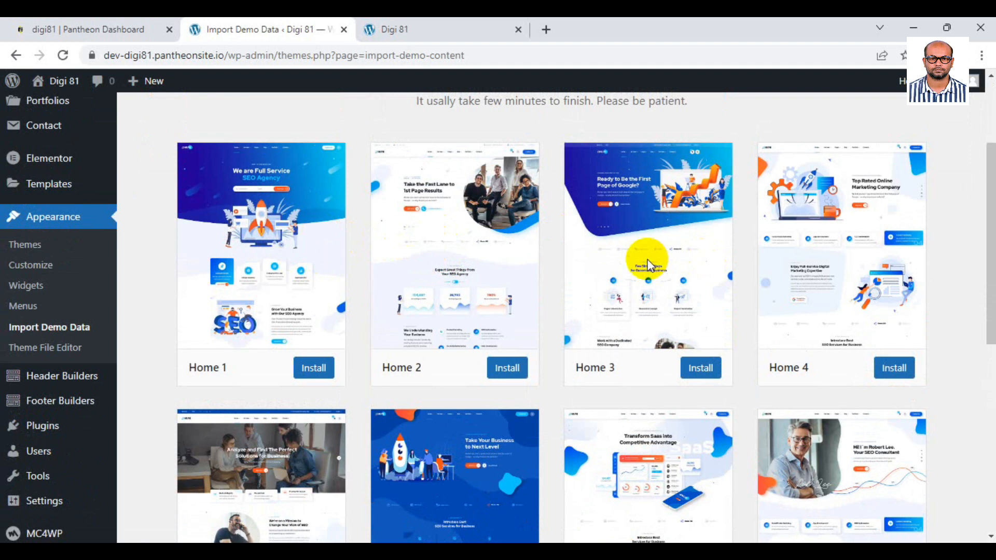
pyautogui.scroll(-5, 487, 268)
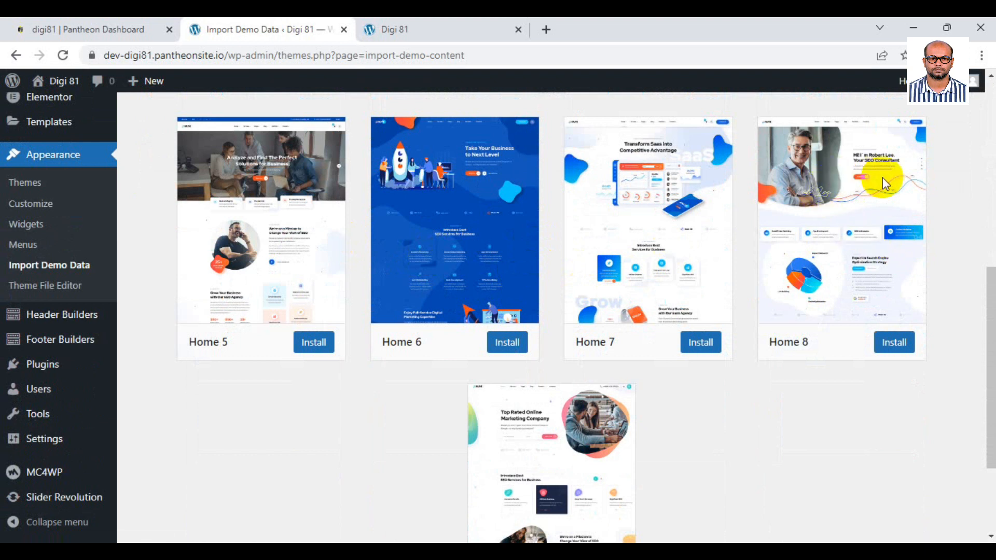
pyautogui.scroll(-3, 559, 300)
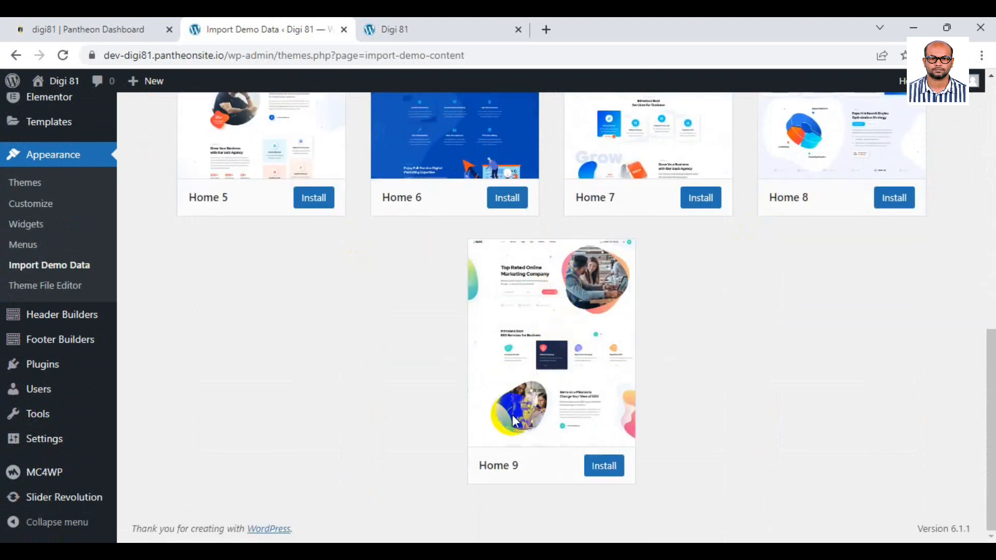
pyautogui.scroll(4, 511, 415)
pyautogui.scroll(6, 266, 291)
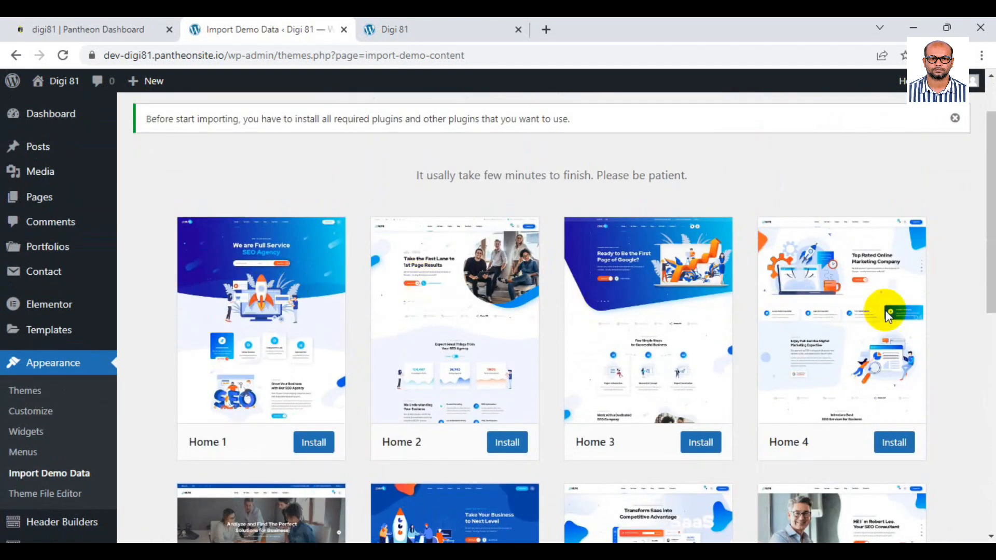
pyautogui.scroll(-6, 889, 313)
pyautogui.scroll(4, 856, 270)
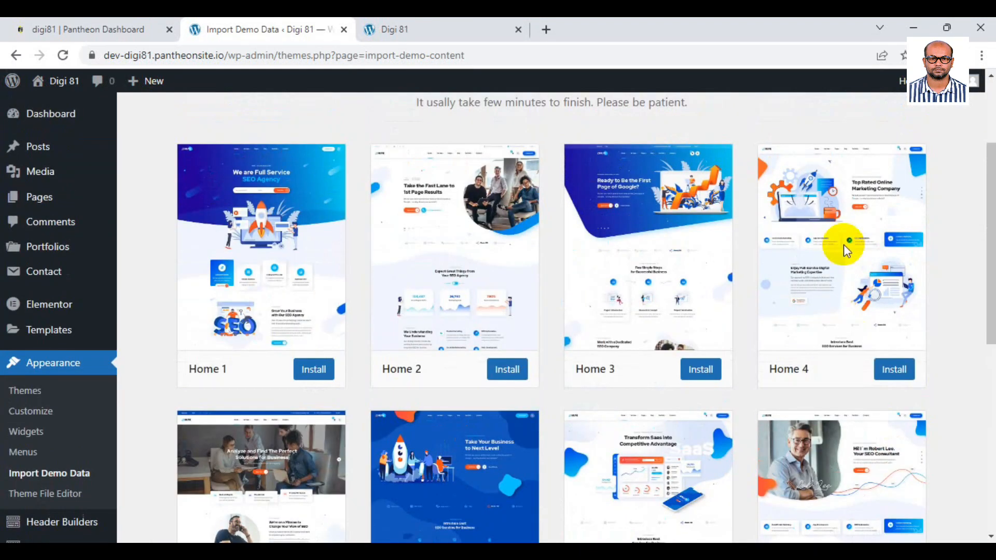
pyautogui.scroll(-5, 830, 251)
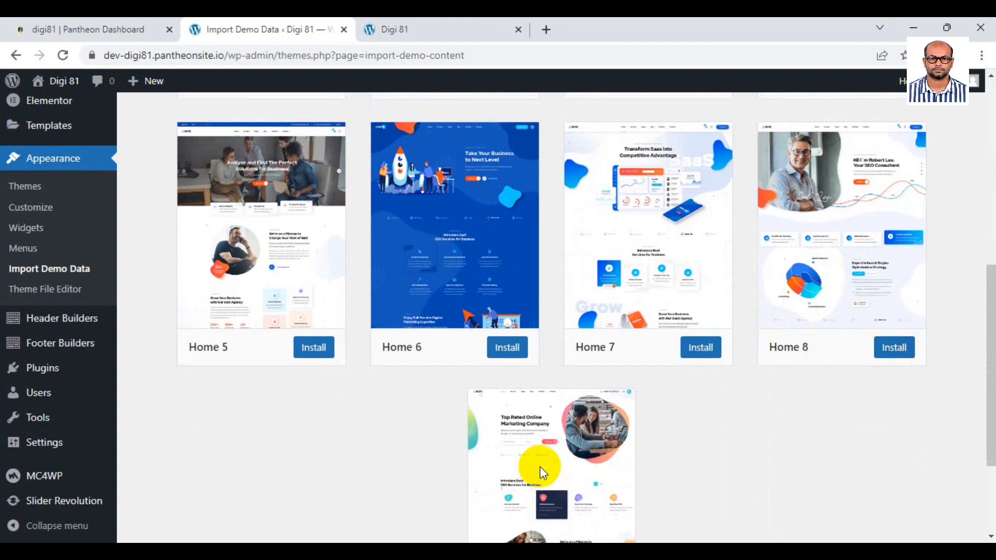
pyautogui.scroll(-3, 539, 466)
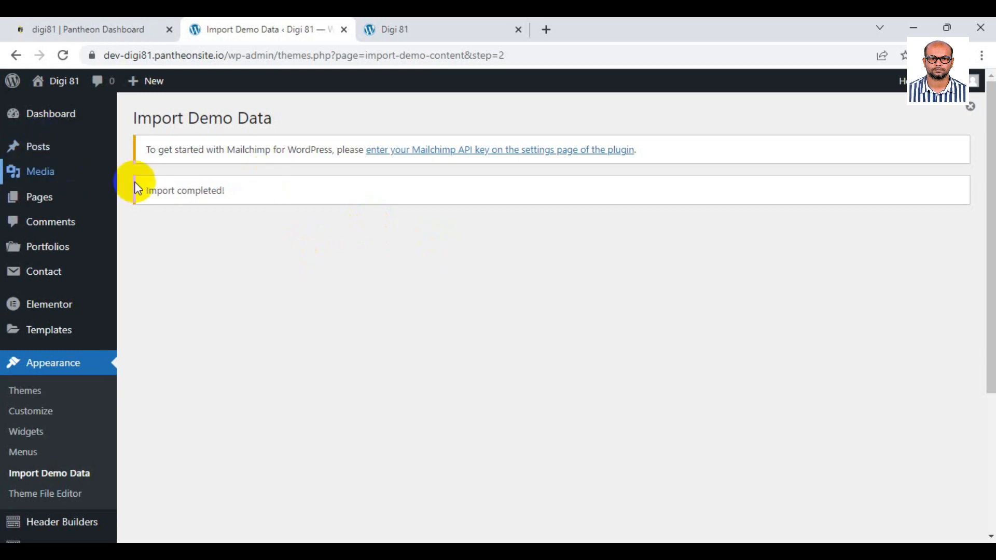
pyautogui.moveTo(146, 195); pyautogui.dragTo(238, 192)
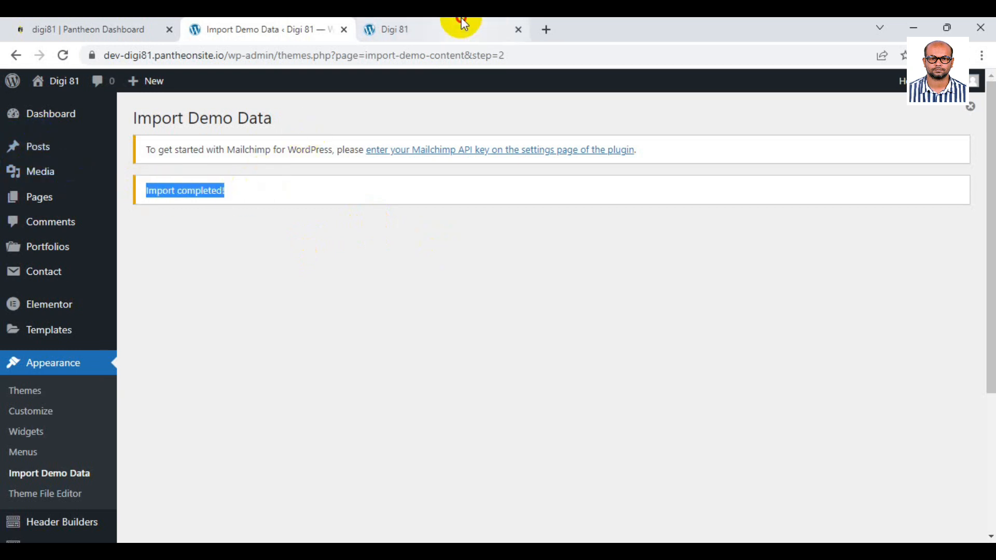
# Reload the live site tab to display the imported SEO Consultant home page.
pyautogui.click(464, 23)
pyautogui.click(62, 58)
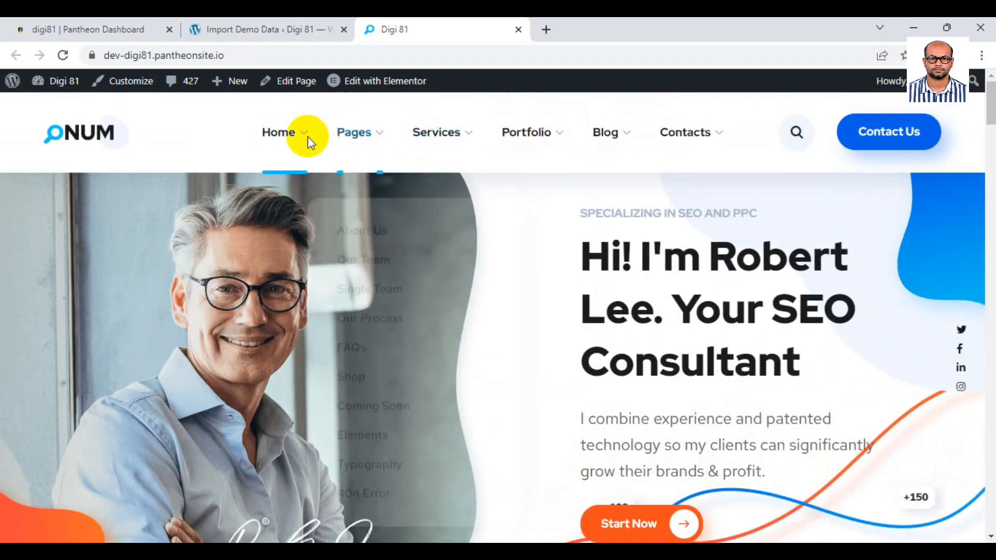
pyautogui.moveTo(285, 143)
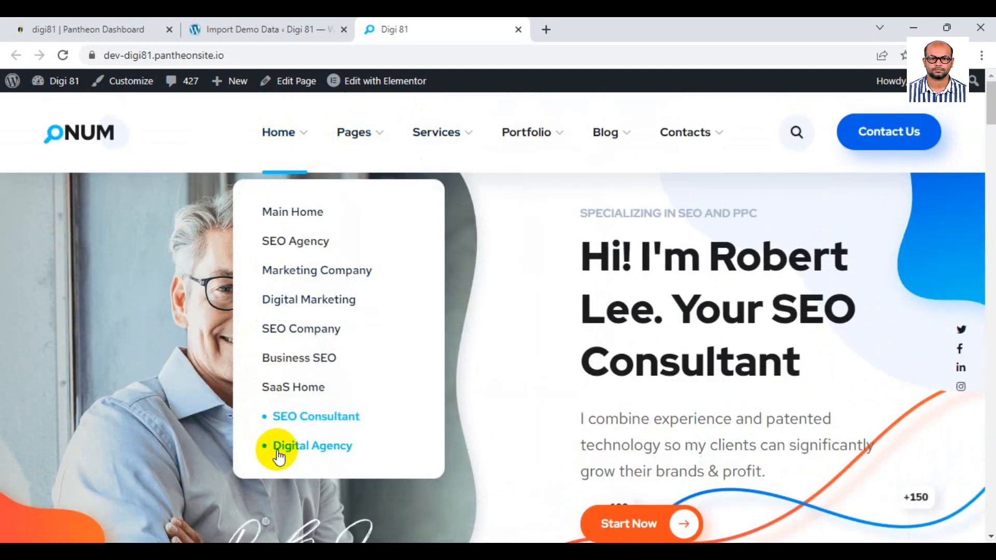
pyautogui.scroll(-3, 551, 265)
pyautogui.scroll(1, 554, 267)
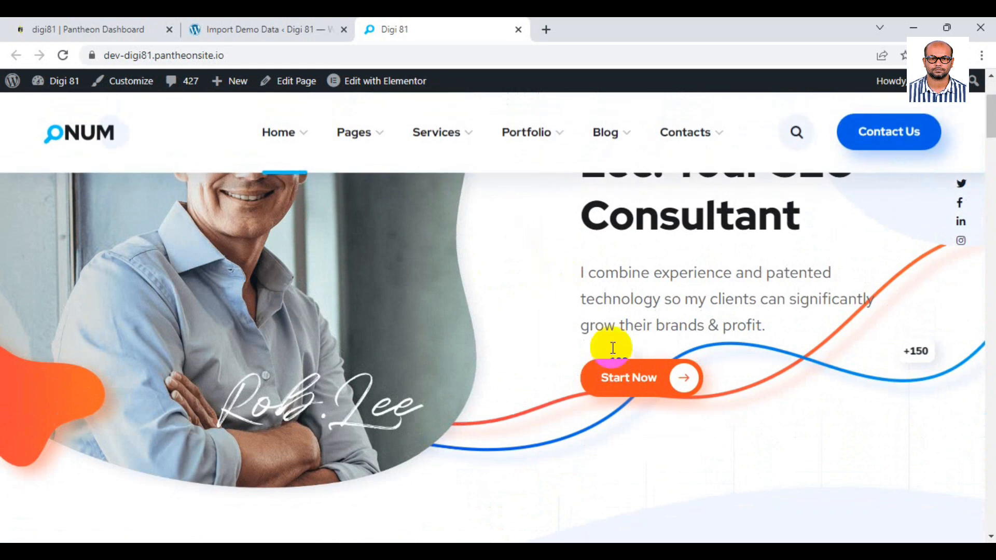
pyautogui.scroll(1, 545, 358)
pyautogui.scroll(-6, 544, 357)
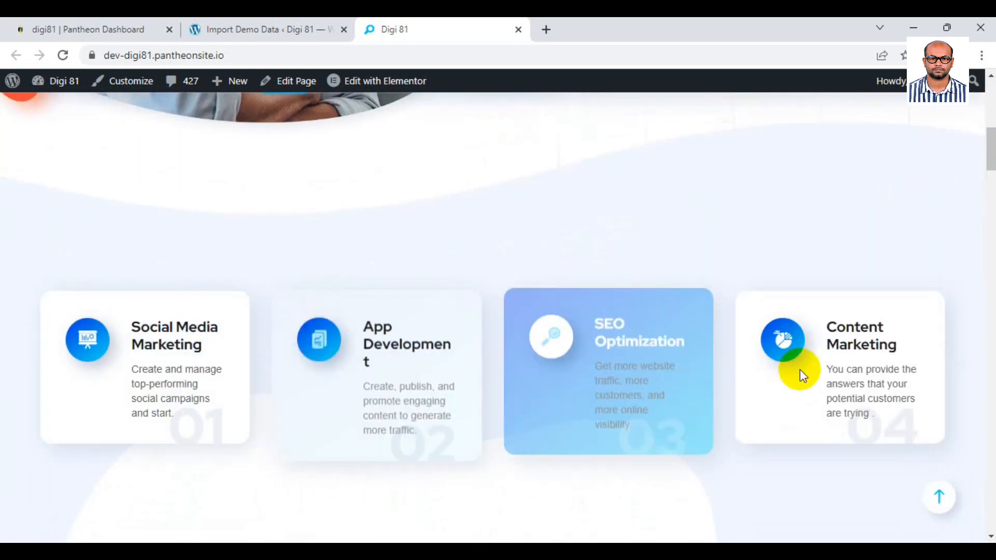
pyautogui.scroll(-7, 682, 337)
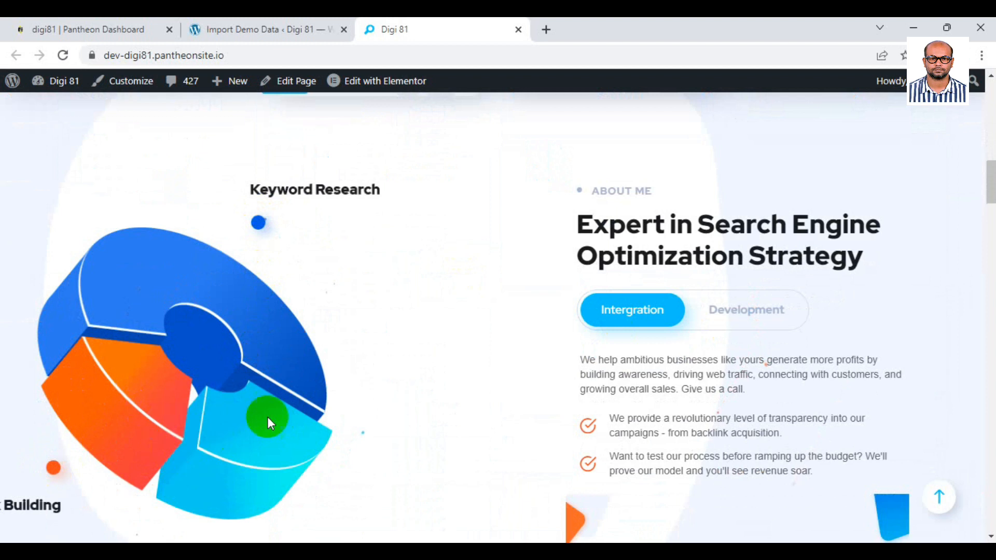
pyautogui.scroll(-2, 412, 366)
# Toggle the strategy section between Development and Intergration, then review Local SEO Services and Grow Your Profit.
pyautogui.click(781, 241)
pyautogui.click(651, 238)
pyautogui.scroll(-4, 507, 300)
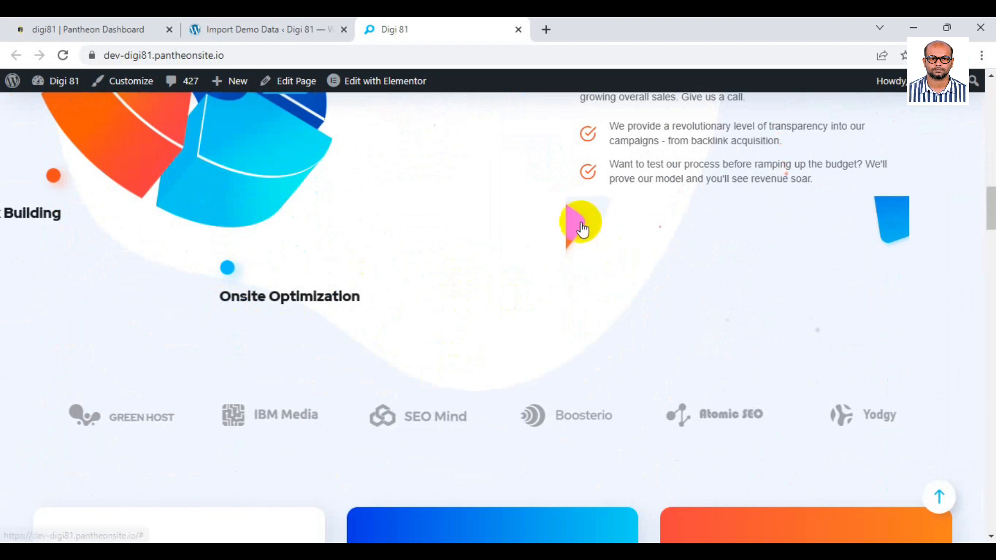
pyautogui.scroll(-3, 536, 279)
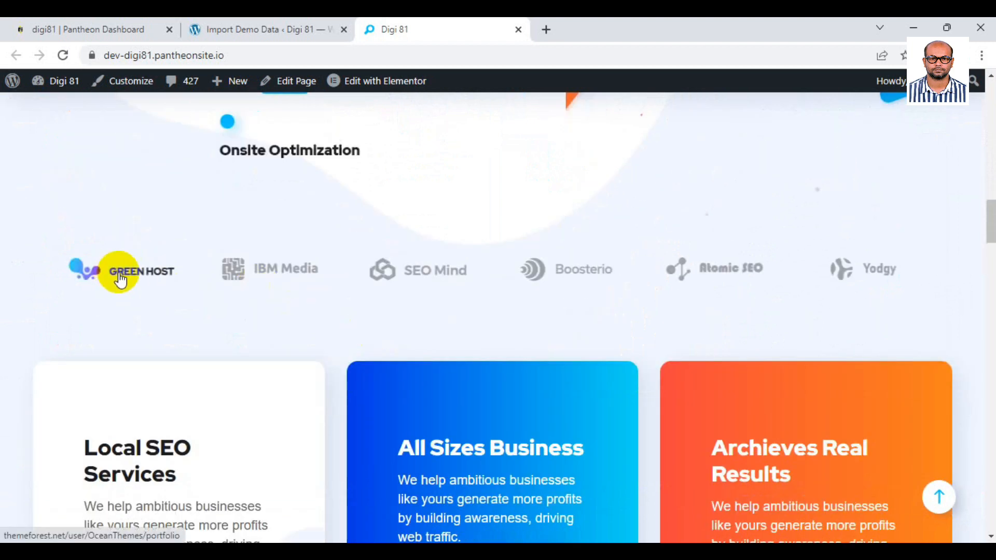
pyautogui.scroll(-4, 178, 356)
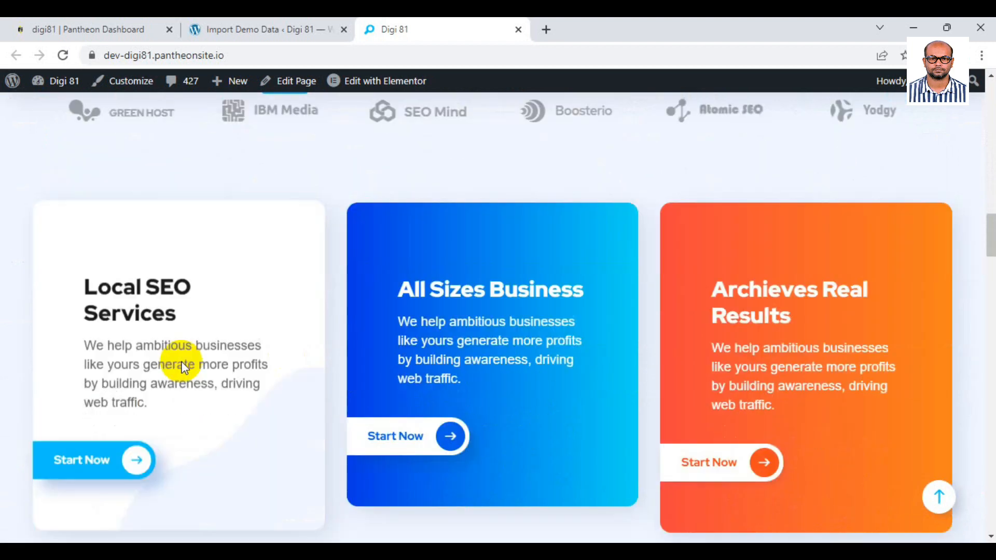
pyautogui.moveTo(82, 223); pyautogui.dragTo(160, 249)
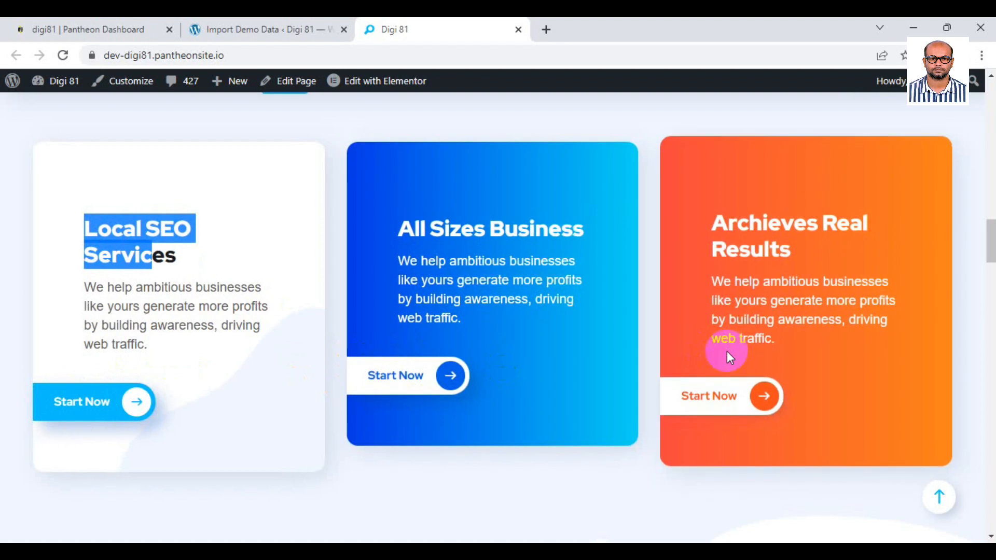
pyautogui.scroll(-7, 425, 456)
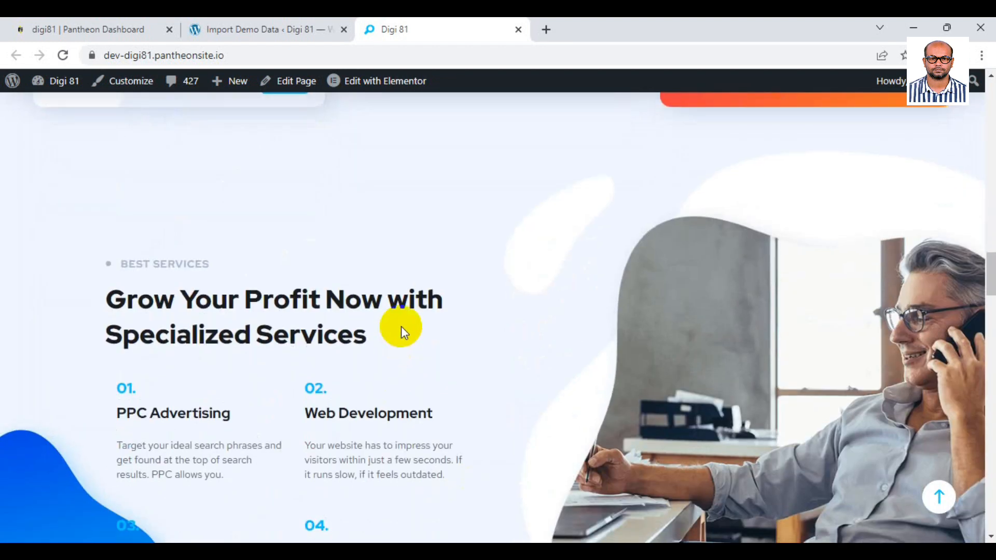
pyautogui.scroll(-4, 389, 329)
pyautogui.scroll(2, 389, 329)
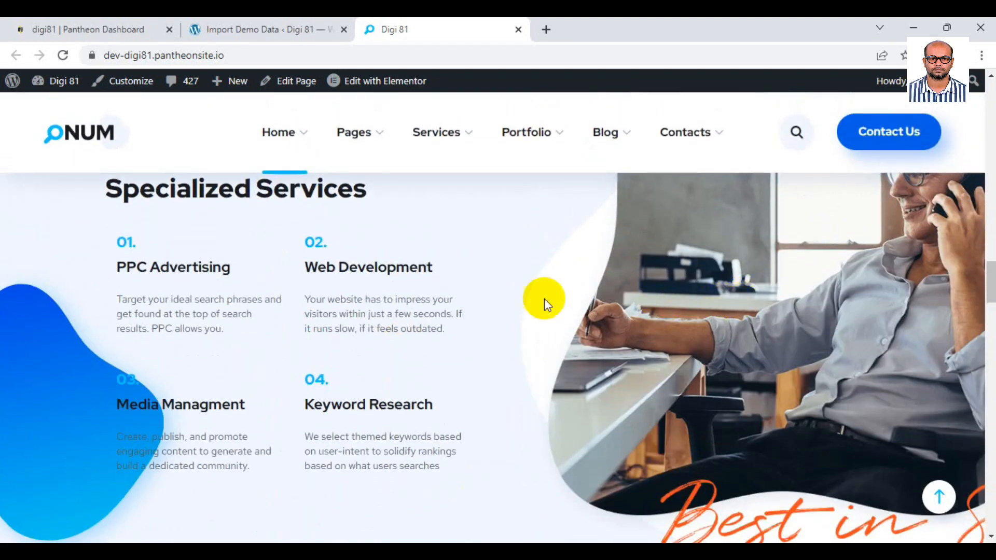
pyautogui.scroll(3, 545, 300)
pyautogui.moveTo(103, 298); pyautogui.dragTo(322, 336)
pyautogui.click(322, 336)
# Scroll down through the testimonials to the footer, jump back to top, and open Main Home.
pyautogui.scroll(-4, 321, 334)
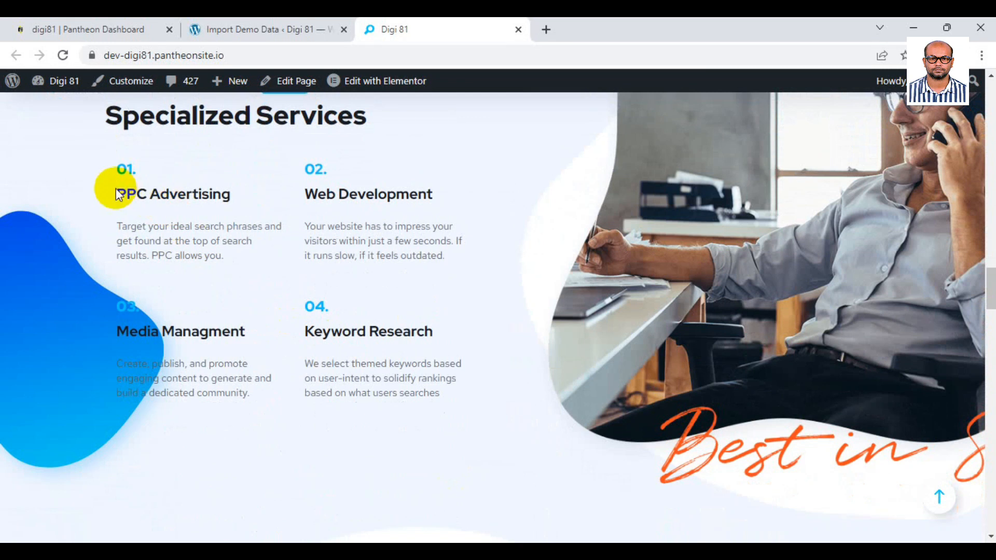
pyautogui.moveTo(115, 193); pyautogui.dragTo(250, 194)
pyautogui.moveTo(119, 334); pyautogui.dragTo(247, 354)
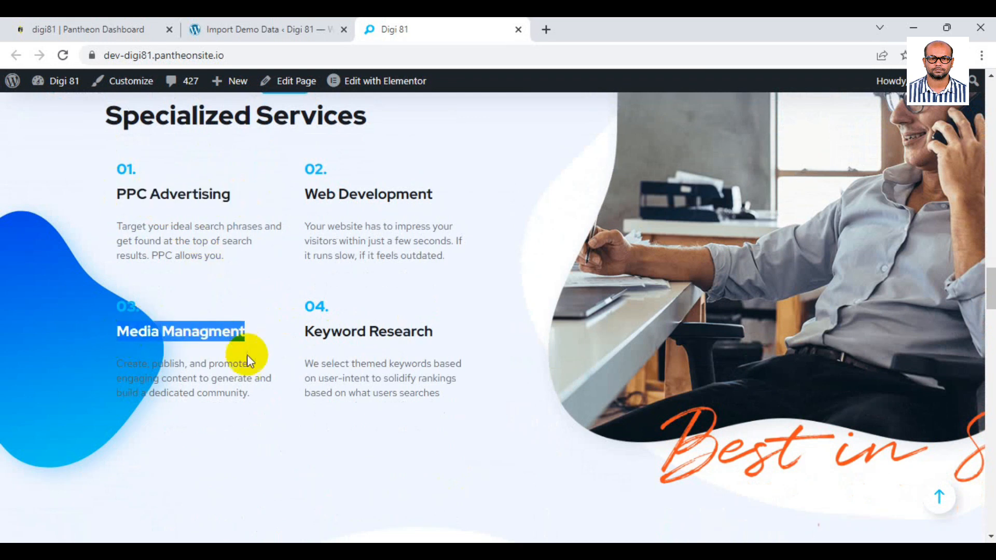
pyautogui.scroll(-4, 246, 358)
pyautogui.scroll(-12, 247, 360)
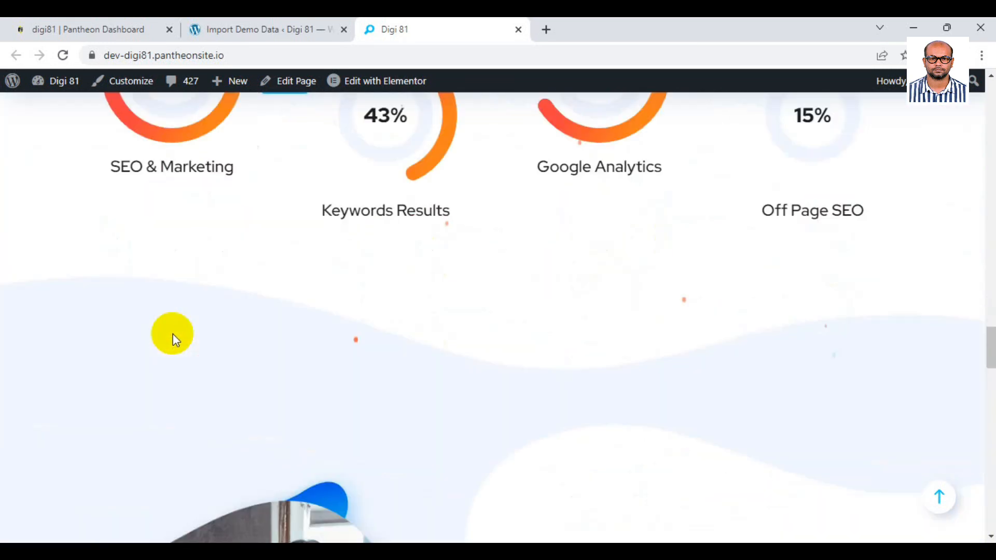
pyautogui.scroll(-4, 293, 333)
pyautogui.scroll(-8, 311, 327)
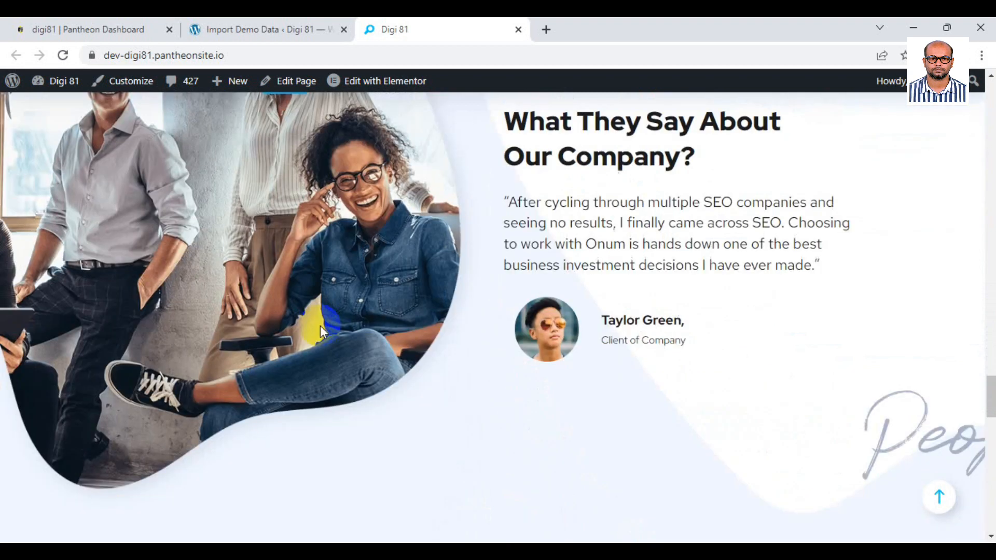
pyautogui.scroll(-3, 326, 325)
pyautogui.scroll(-17, 326, 324)
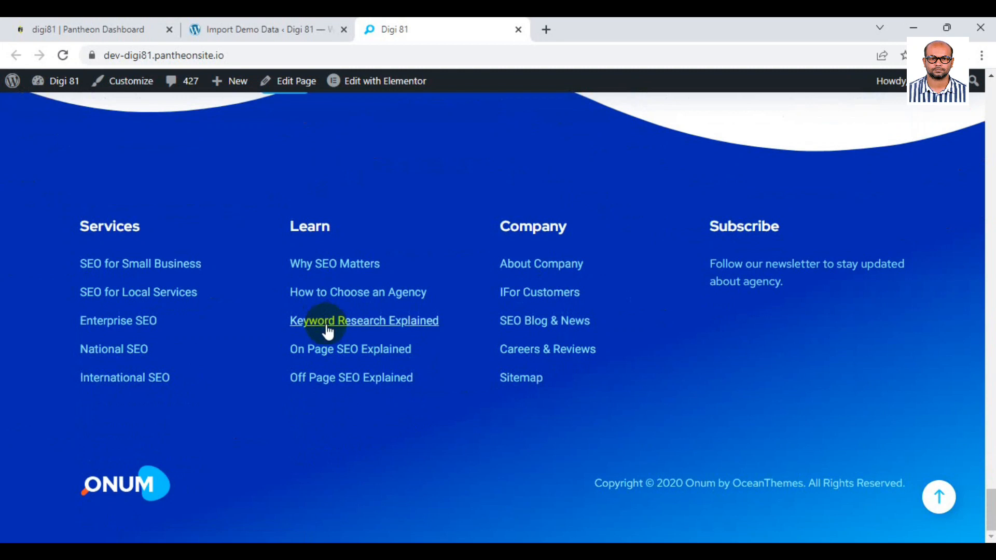
pyautogui.click(938, 496)
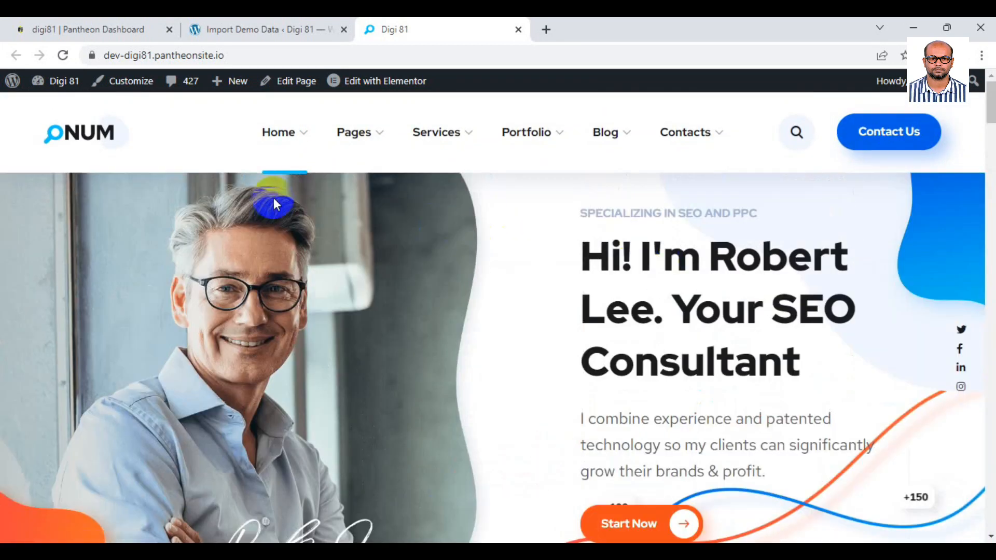
pyautogui.click(302, 218)
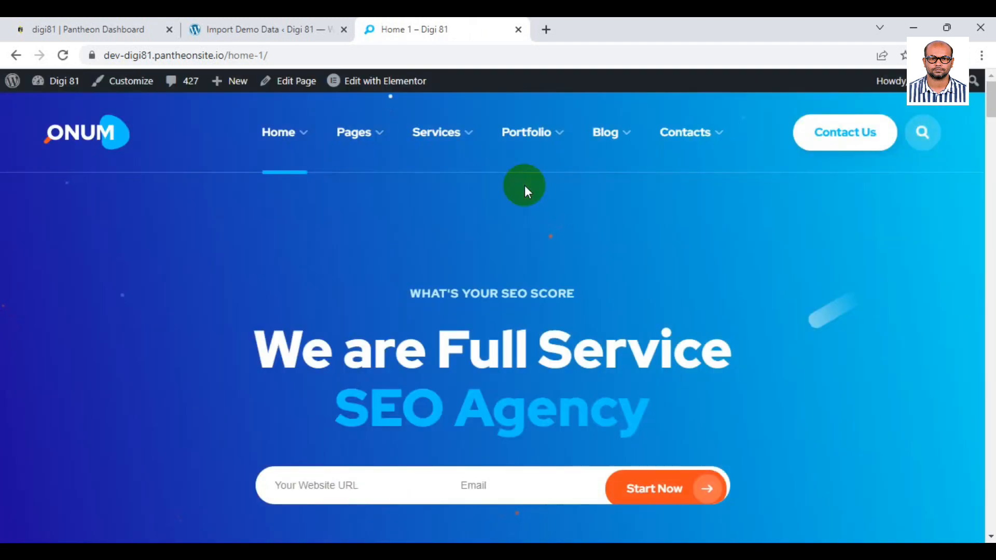
# Scroll through the Home 1 page's sections down past the Active Clients counter.
pyautogui.scroll(-3, 524, 185)
pyautogui.moveTo(259, 203); pyautogui.dragTo(643, 270)
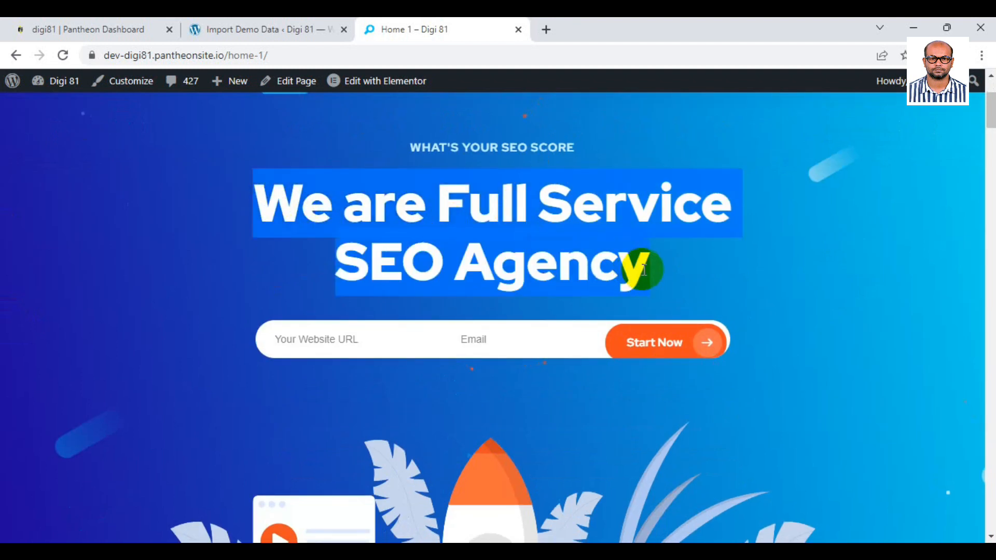
pyautogui.scroll(-12, 643, 269)
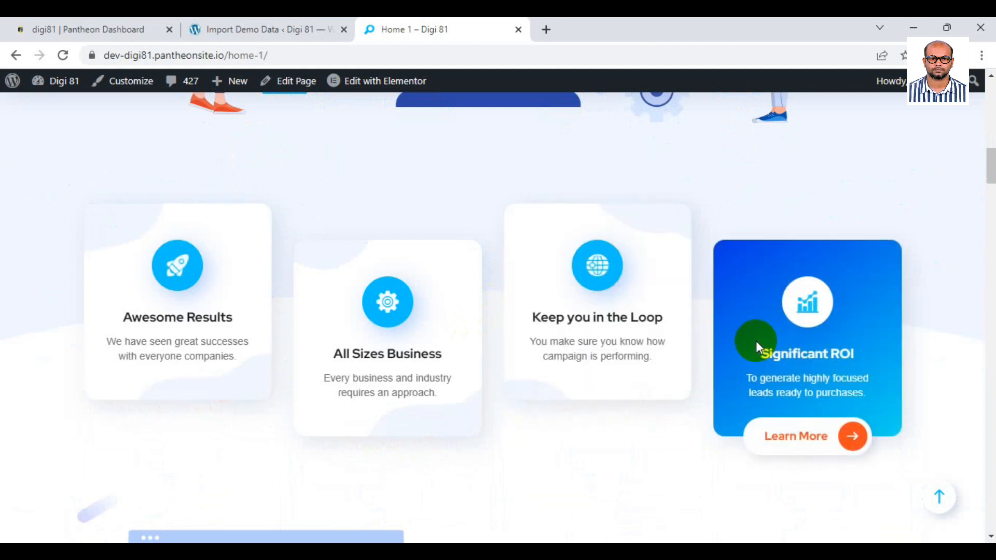
pyautogui.scroll(-12, 756, 346)
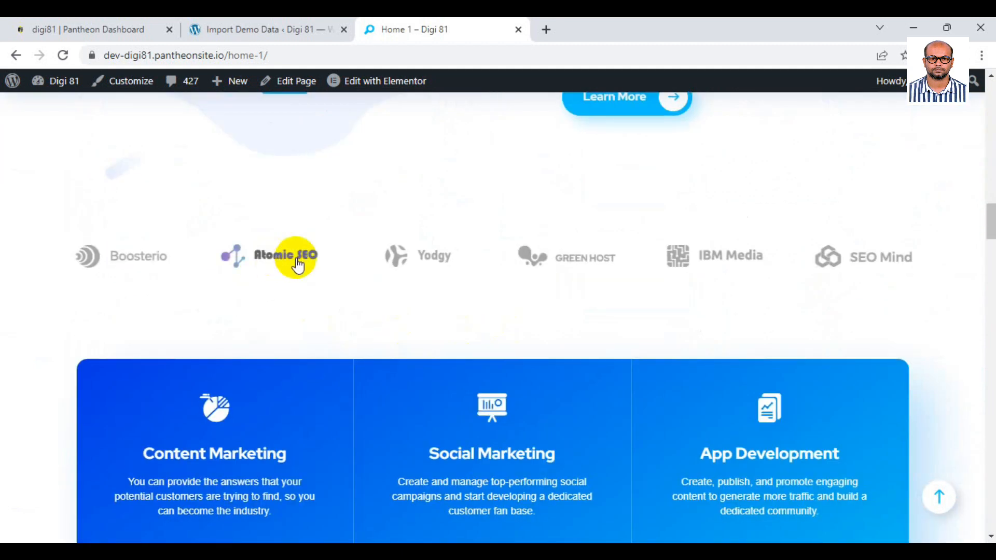
pyautogui.scroll(-4, 268, 356)
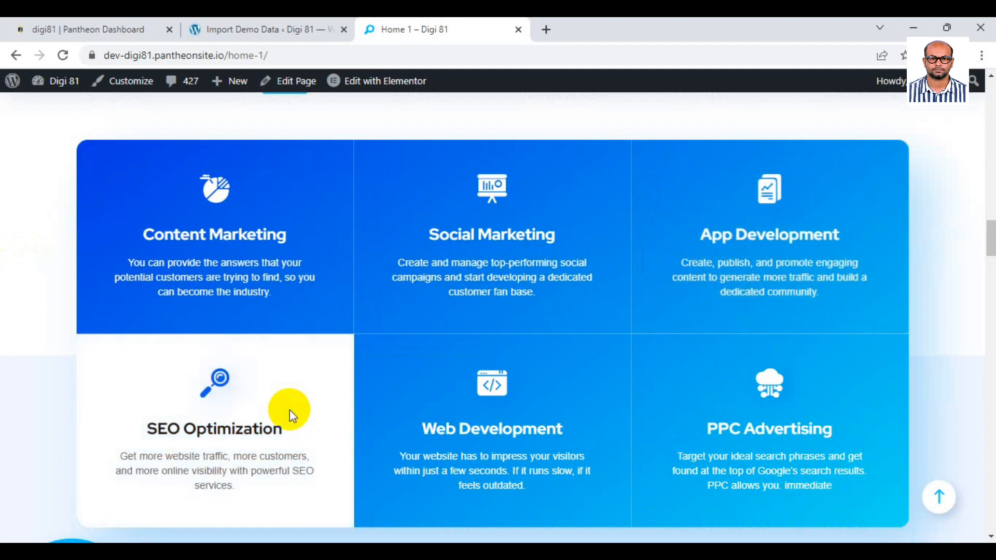
pyautogui.scroll(-1, 289, 410)
pyautogui.scroll(-5, 706, 369)
pyautogui.moveTo(358, 289); pyautogui.dragTo(630, 291)
pyautogui.scroll(-3, 285, 367)
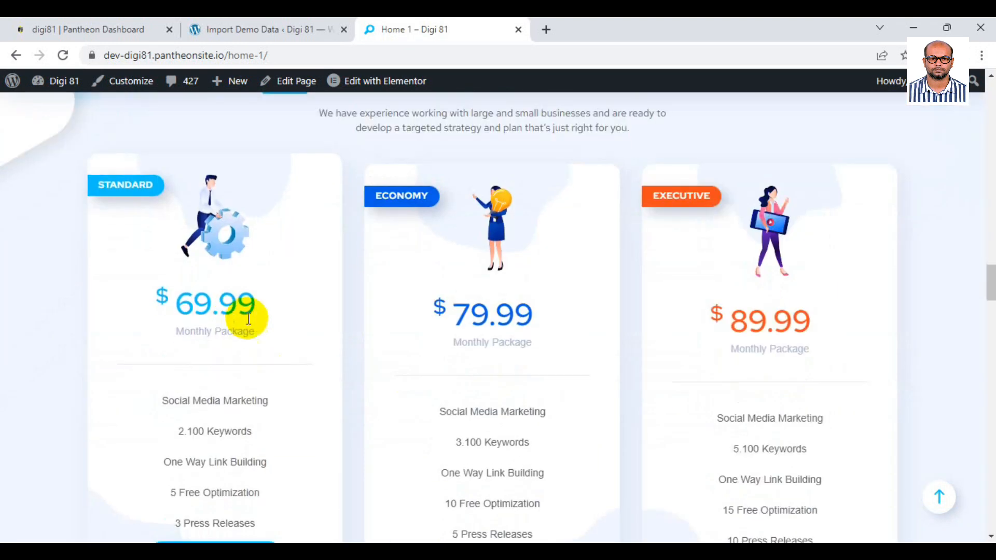
pyautogui.scroll(-6, 772, 332)
pyautogui.scroll(-3, 744, 376)
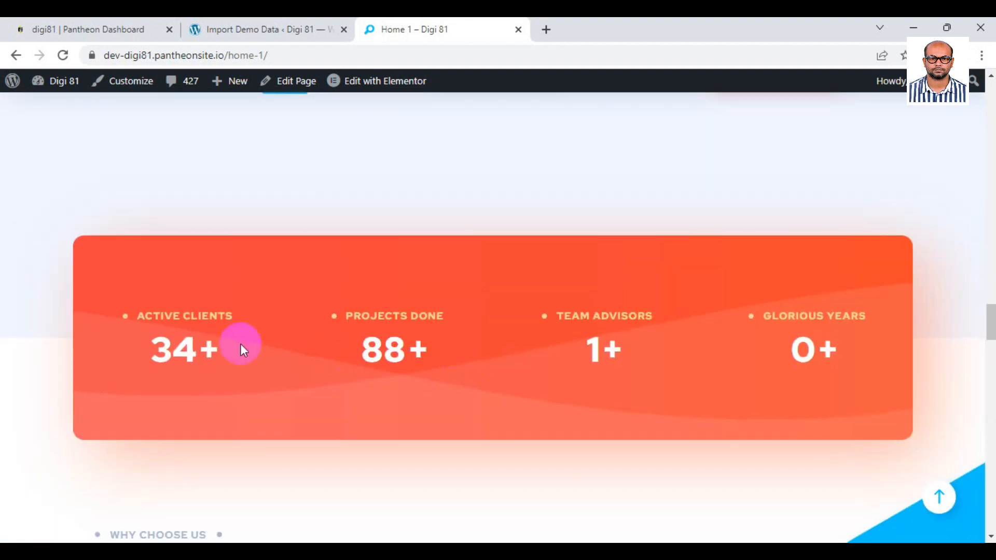
pyautogui.moveTo(146, 316); pyautogui.dragTo(278, 312)
pyautogui.click(791, 358)
pyautogui.scroll(-6, 778, 365)
pyautogui.scroll(-2, 777, 364)
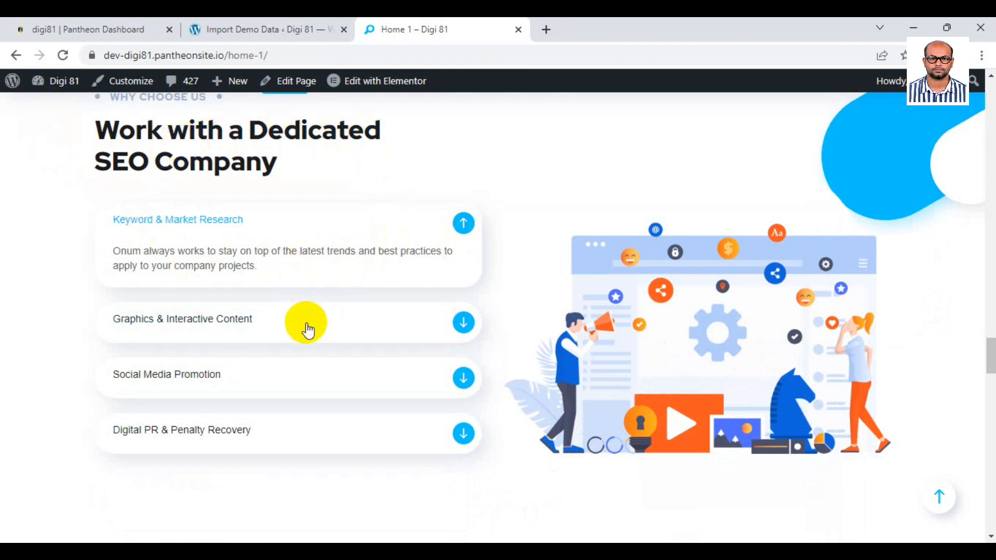
# Expand the Graphics & Interactive Content and Social Media Promotion FAQ answers, then return to the top.
pyautogui.click(465, 324)
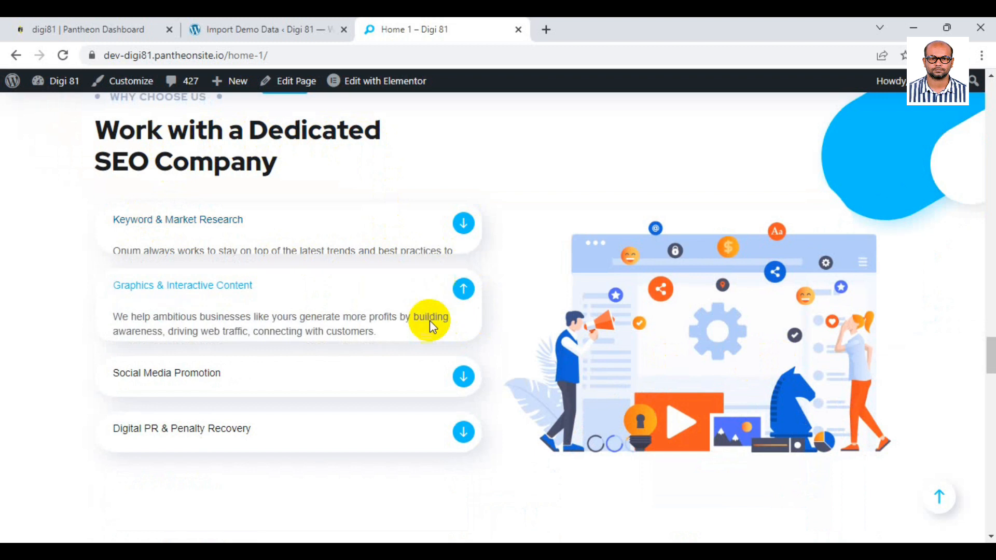
pyautogui.click(461, 376)
pyautogui.scroll(-8, 459, 373)
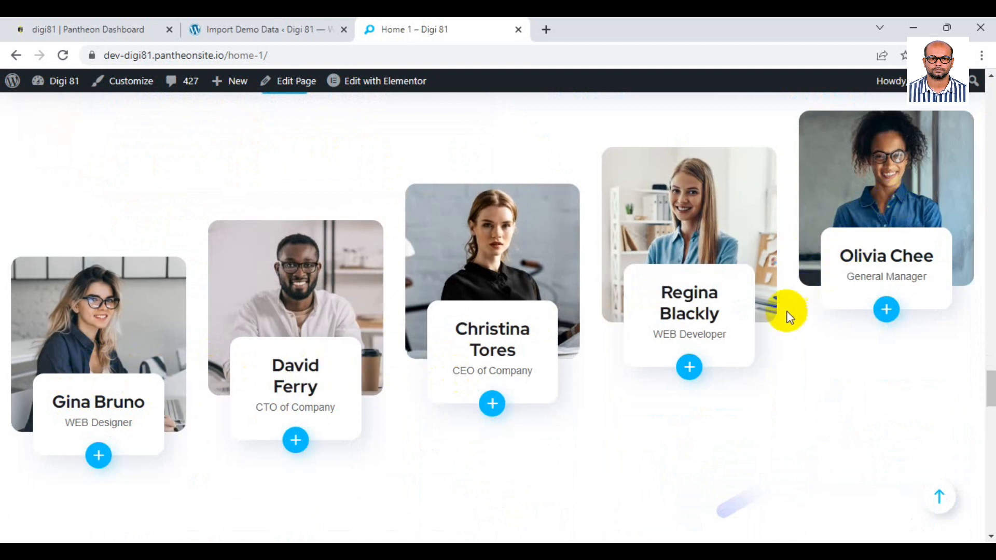
pyautogui.moveTo(647, 338); pyautogui.dragTo(730, 334)
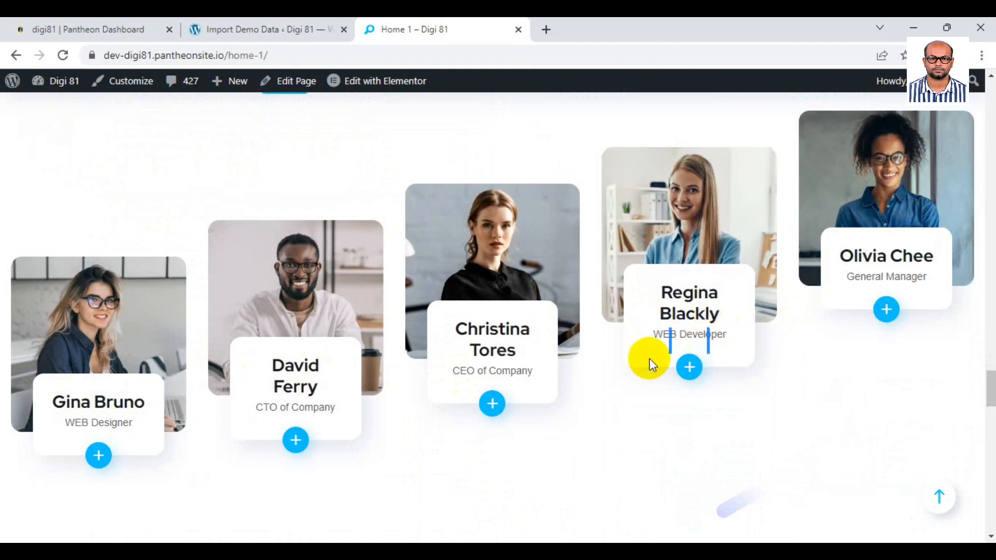
pyautogui.scroll(-10, 558, 362)
pyautogui.scroll(-8, 558, 362)
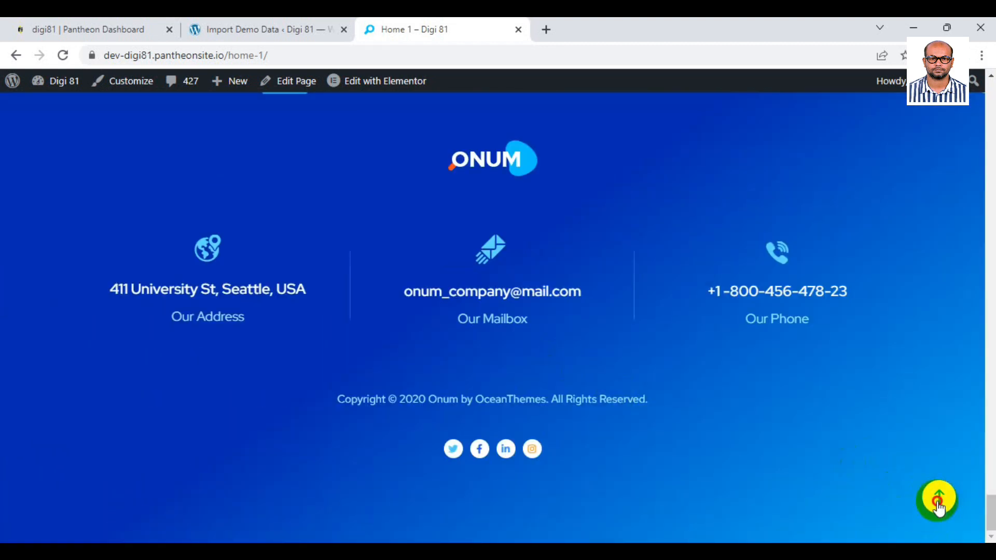
pyautogui.click(938, 501)
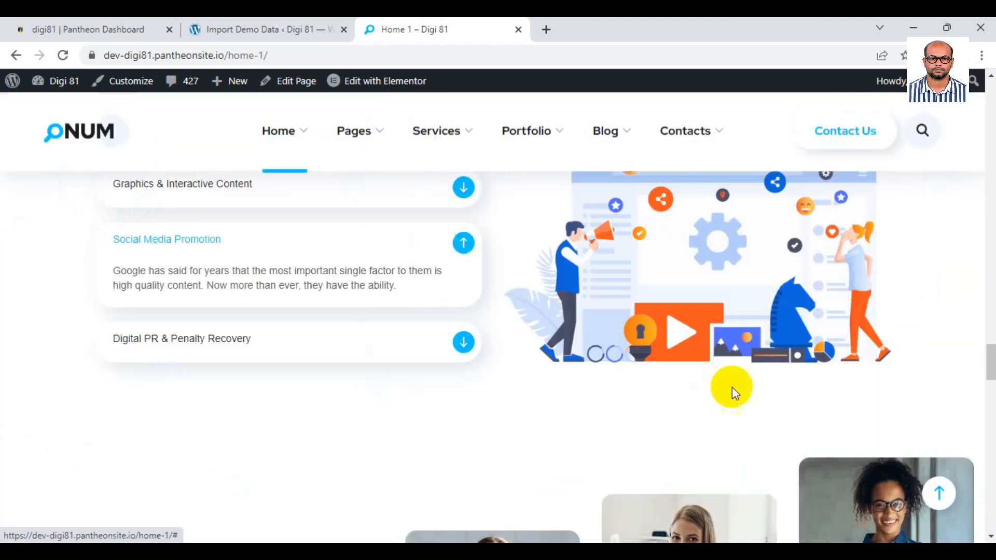
# Review the Home 4 hero's Top Rated Online Marketing heading and the Enjoy Full-Service Digital section.
pyautogui.moveTo(283, 133)
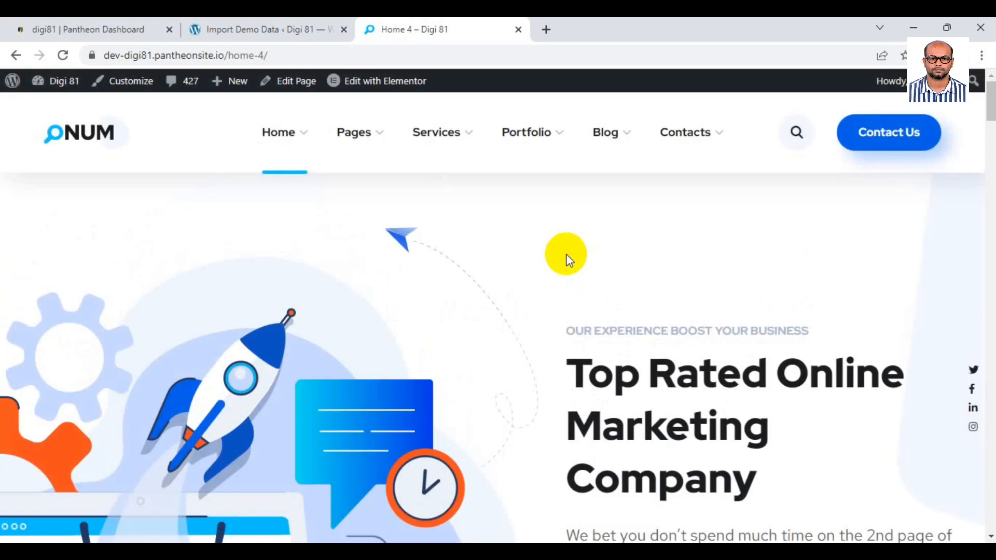
pyautogui.scroll(-3, 646, 293)
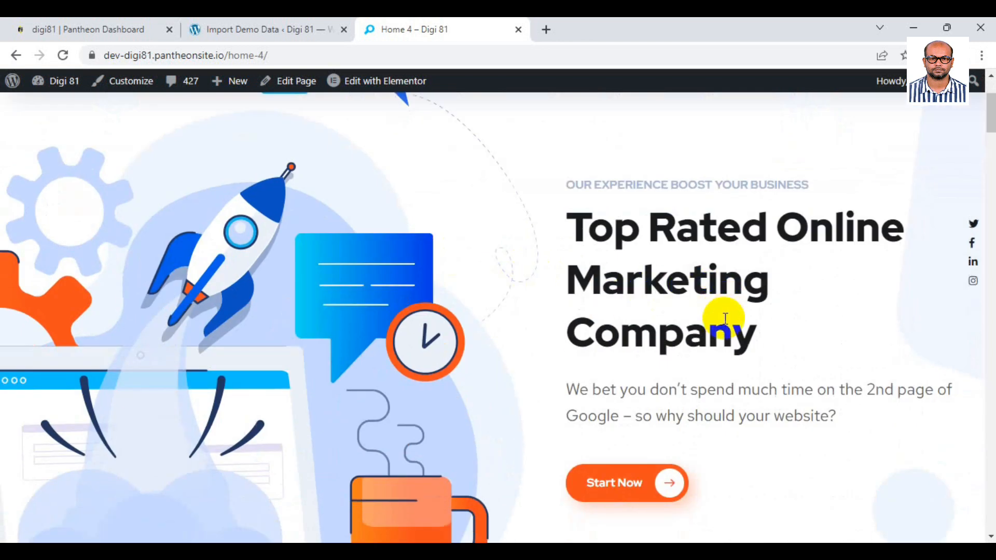
pyautogui.moveTo(568, 227); pyautogui.dragTo(747, 303)
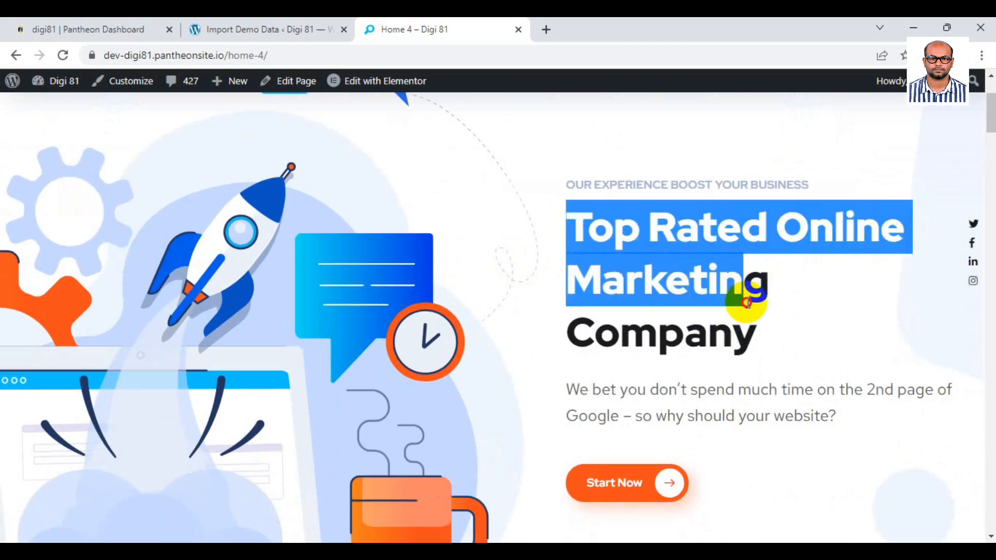
pyautogui.moveTo(555, 185); pyautogui.dragTo(756, 187)
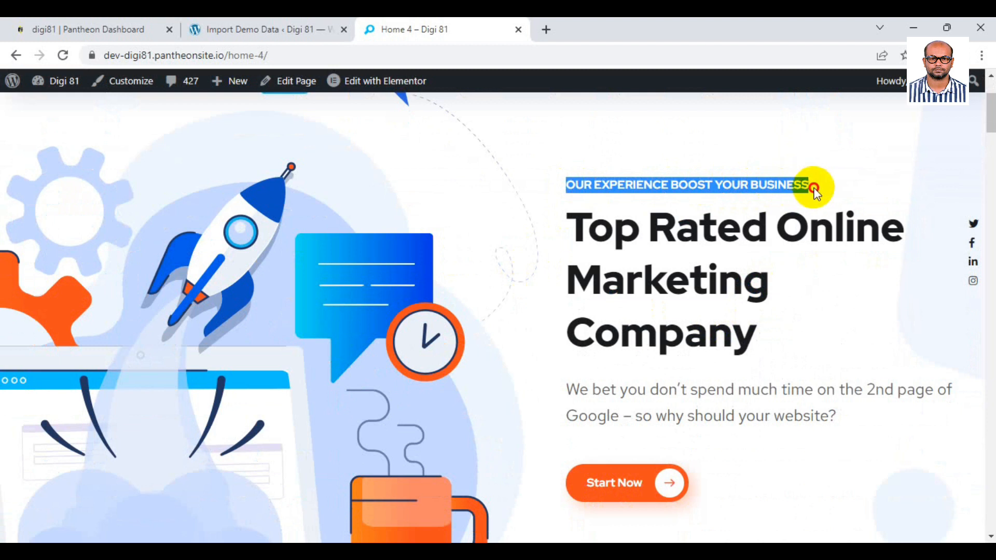
pyautogui.scroll(-3, 591, 269)
pyautogui.moveTo(567, 246); pyautogui.dragTo(864, 276)
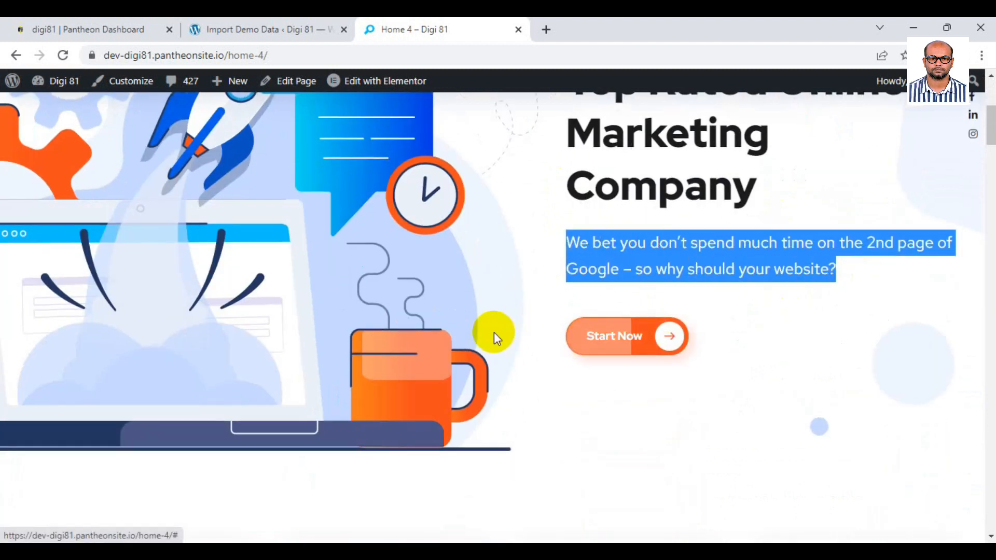
pyautogui.scroll(-5, 494, 332)
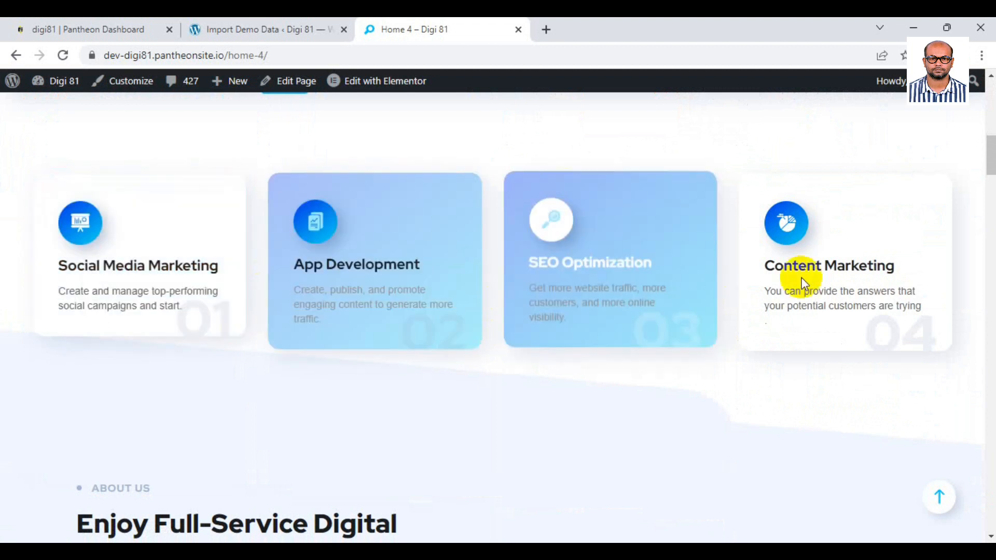
pyautogui.scroll(-6, 736, 277)
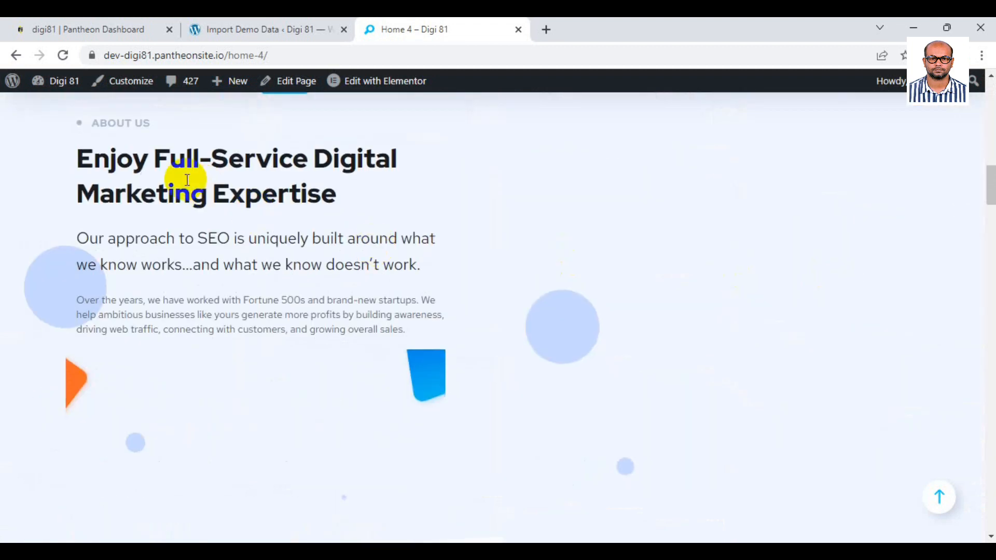
pyautogui.moveTo(85, 161); pyautogui.dragTo(415, 164)
pyautogui.click(368, 210)
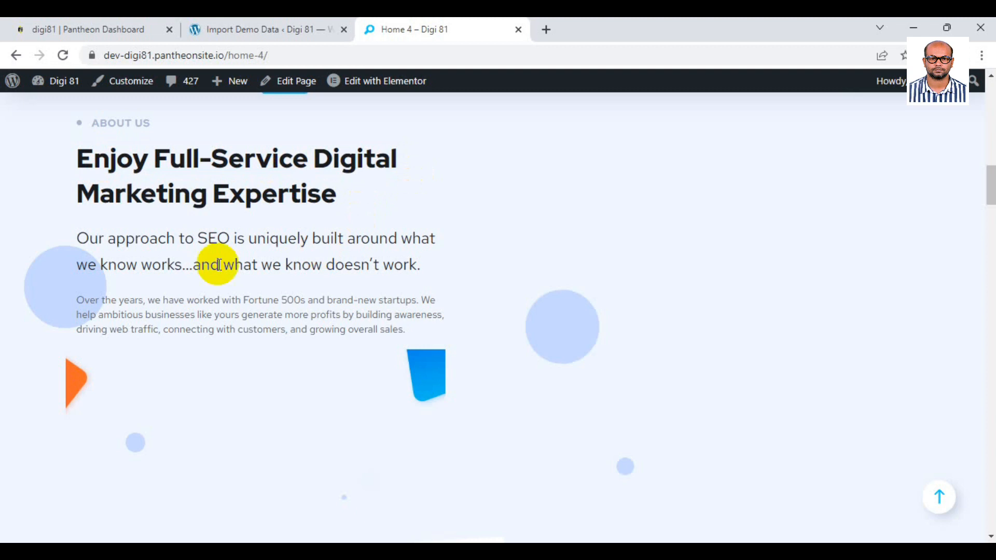
# Scroll through the $69.99, $79.99 and $89.99 pricing plans and blog posts to the footer.
pyautogui.scroll(-7, 397, 276)
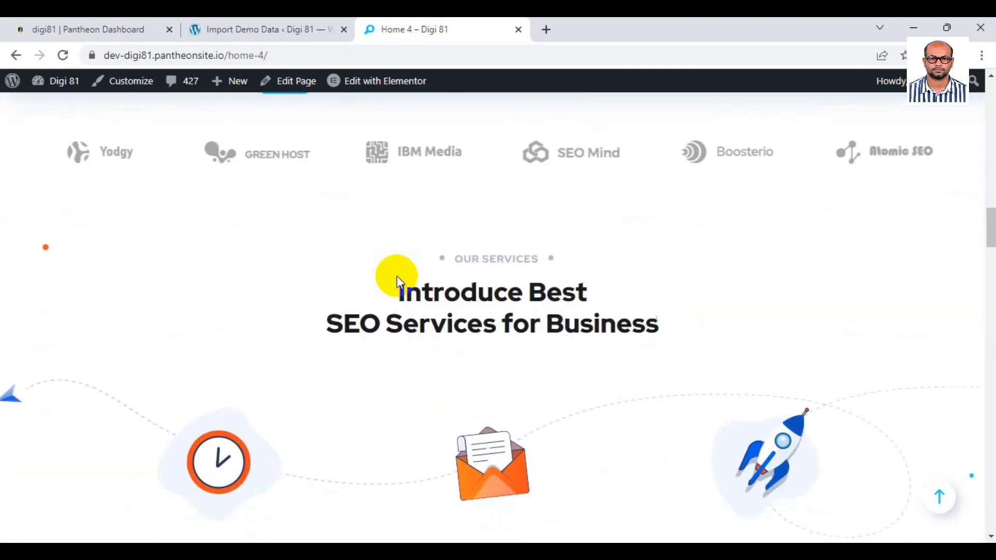
pyautogui.scroll(-1, 311, 278)
pyautogui.scroll(-4, 311, 278)
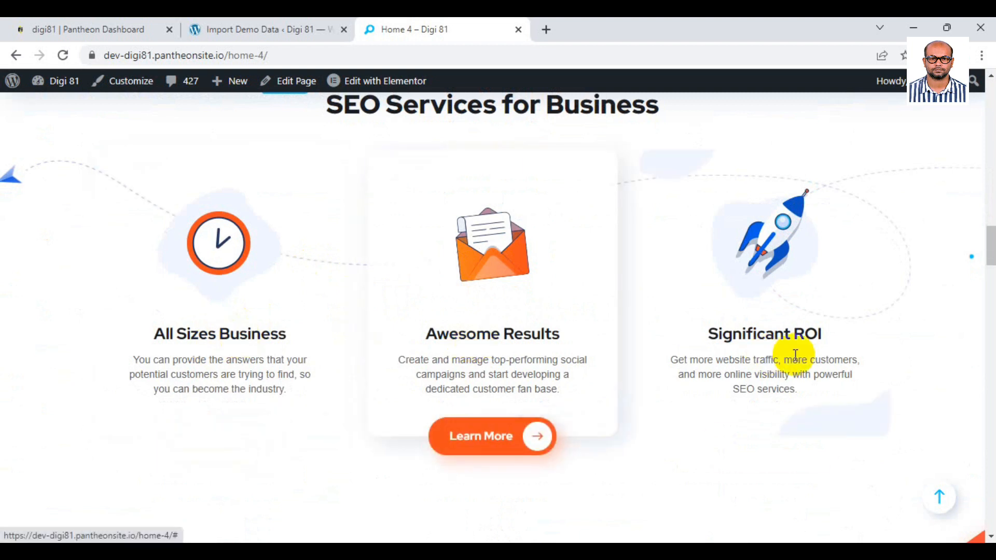
pyautogui.scroll(-8, 447, 291)
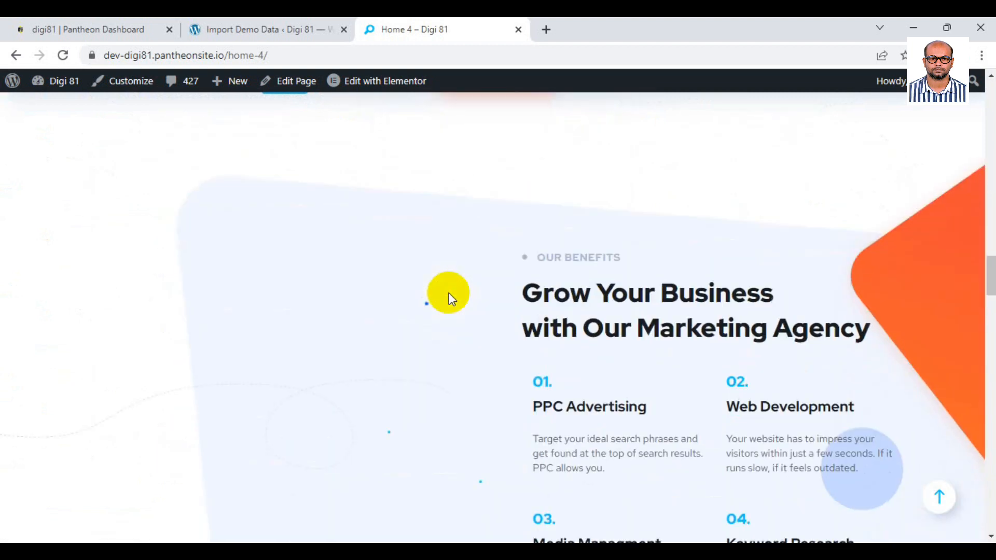
pyautogui.scroll(-7, 528, 239)
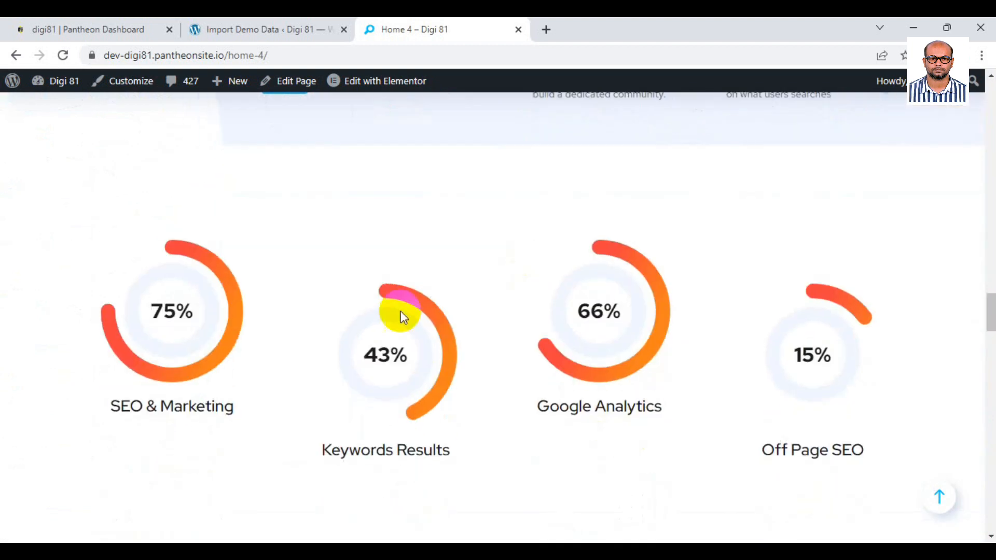
pyautogui.scroll(-5, 190, 316)
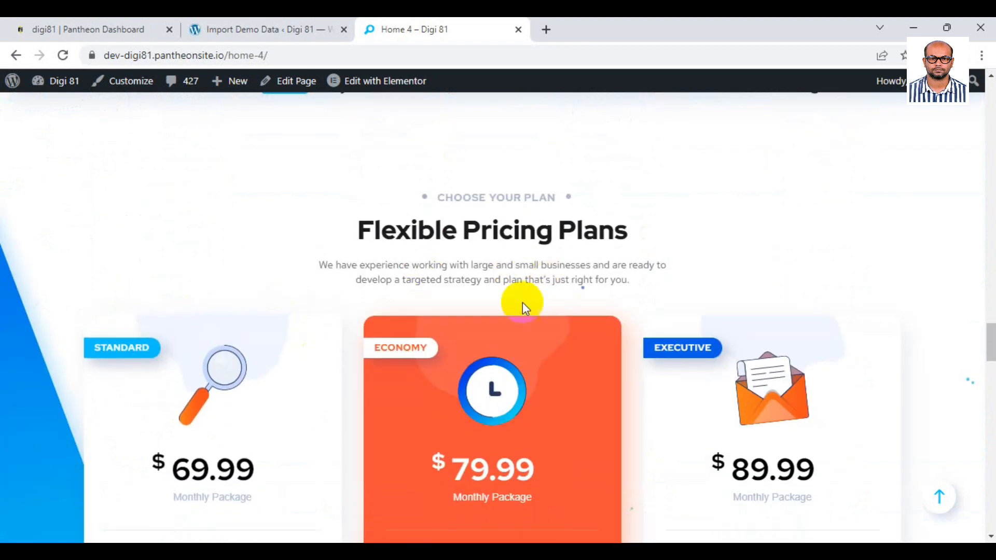
pyautogui.scroll(-3, 518, 311)
pyautogui.scroll(-5, 461, 328)
pyautogui.scroll(3, 269, 210)
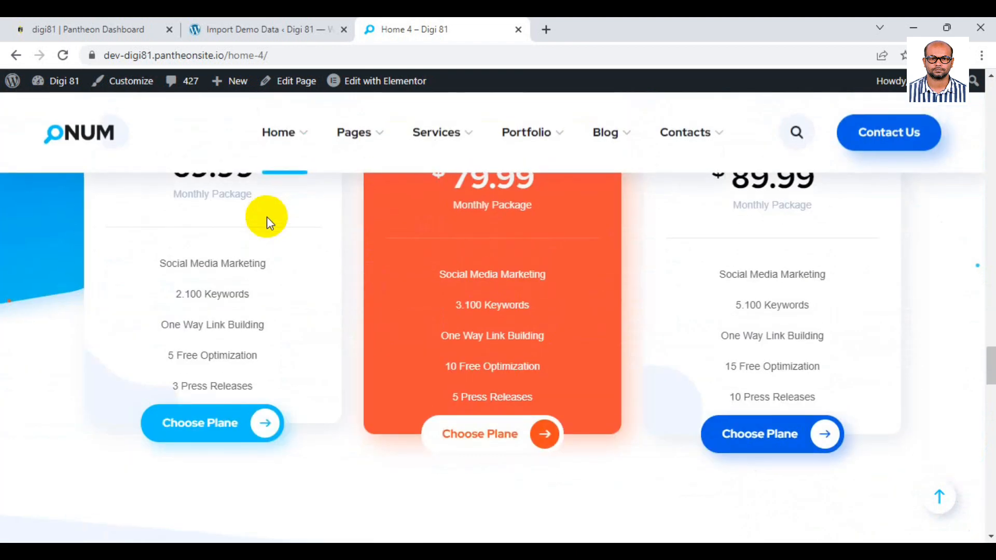
pyautogui.scroll(2, 446, 291)
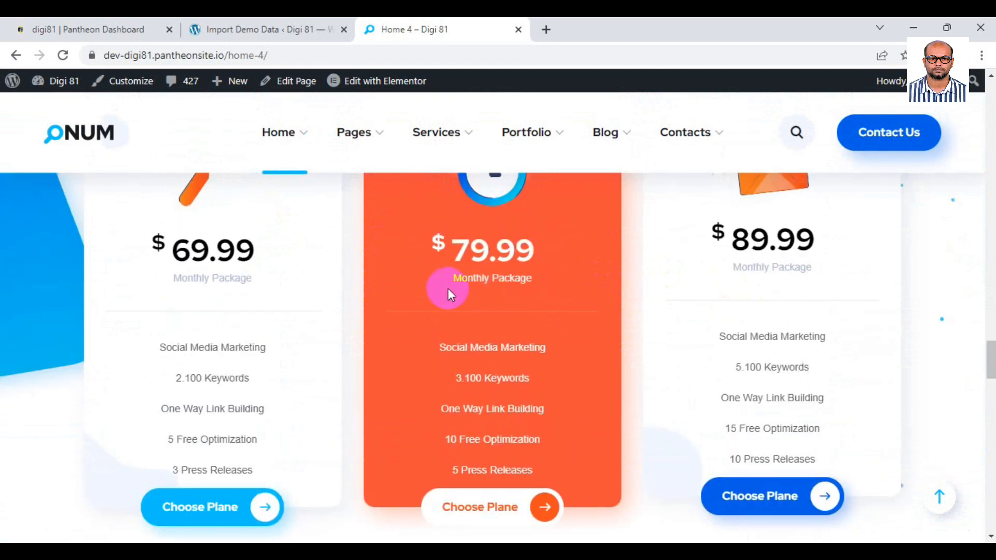
pyautogui.scroll(-4, 277, 291)
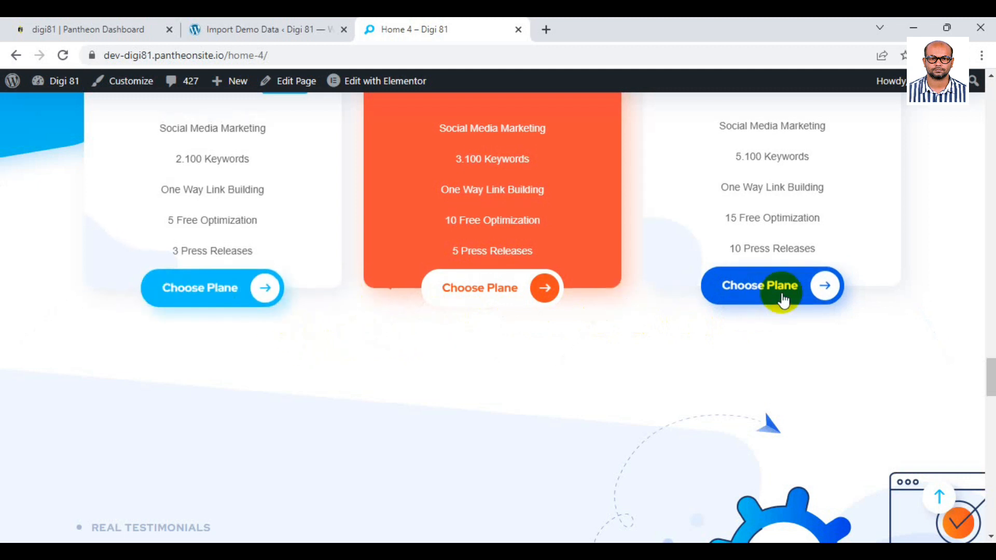
pyautogui.scroll(-1, 595, 324)
pyautogui.scroll(-10, 594, 327)
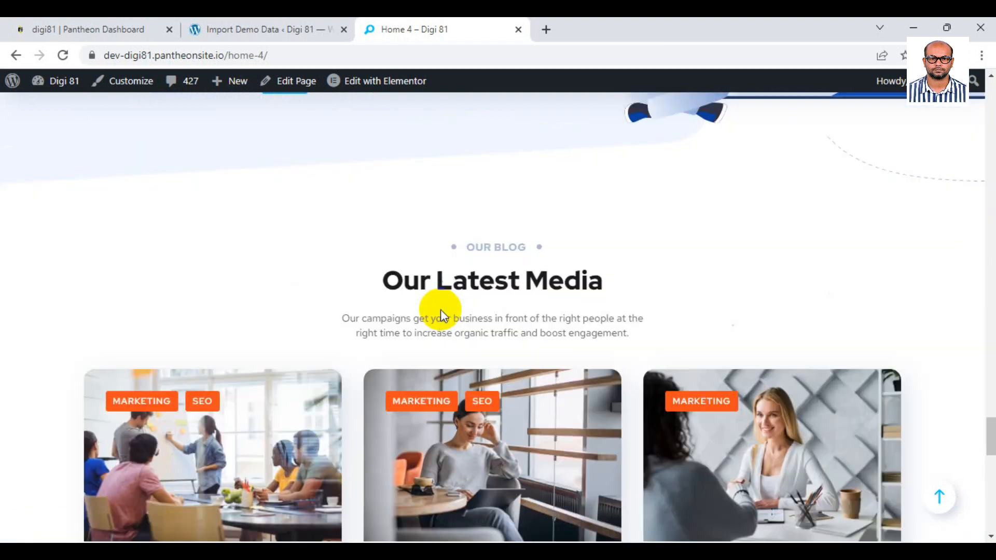
pyautogui.scroll(-12, 440, 309)
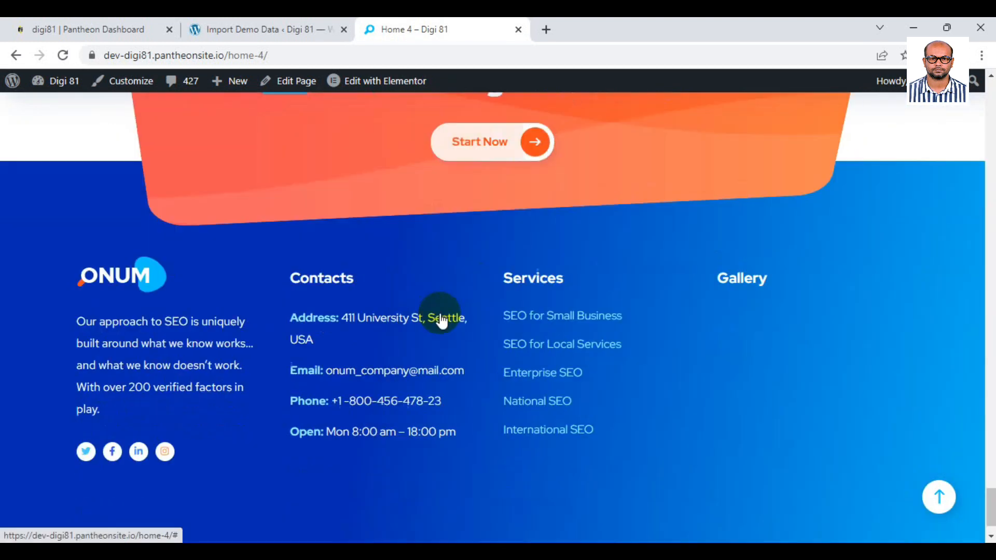